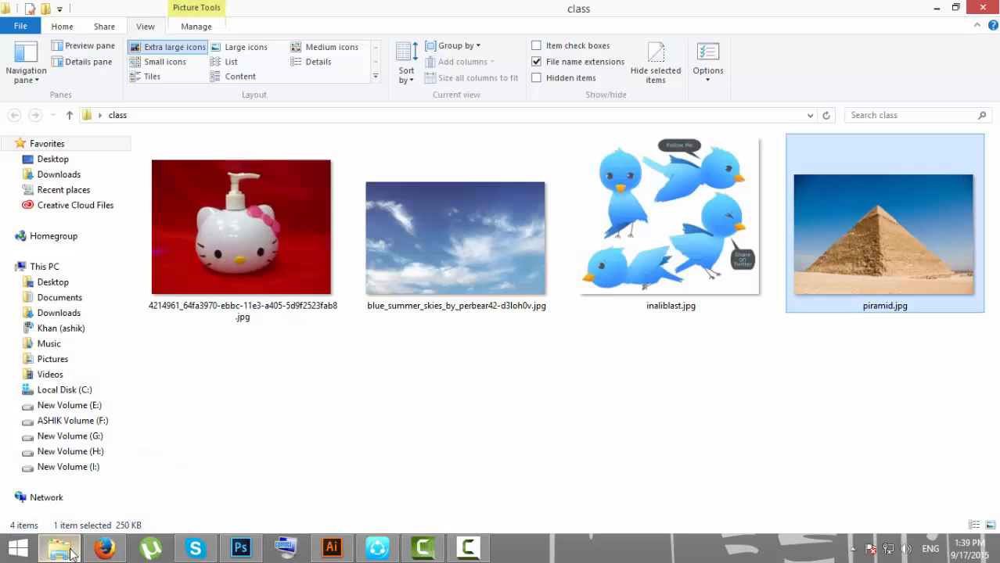
# Open inaliblast.jpg in Photoshop and convert its Background into an editable layer with the default settings
pyautogui.moveTo(702, 255); pyautogui.dragTo(289, 308)
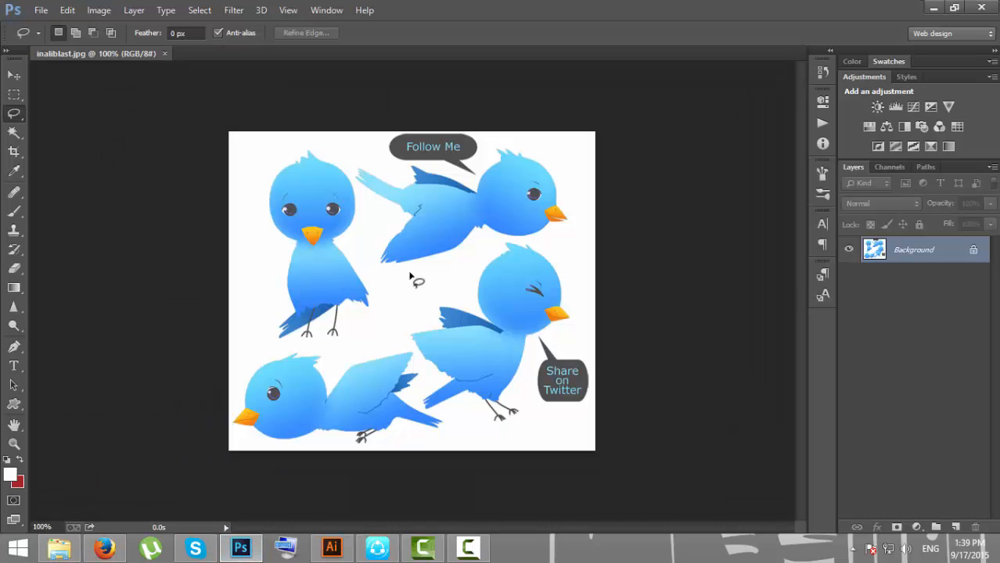
pyautogui.doubleClick(897, 248)
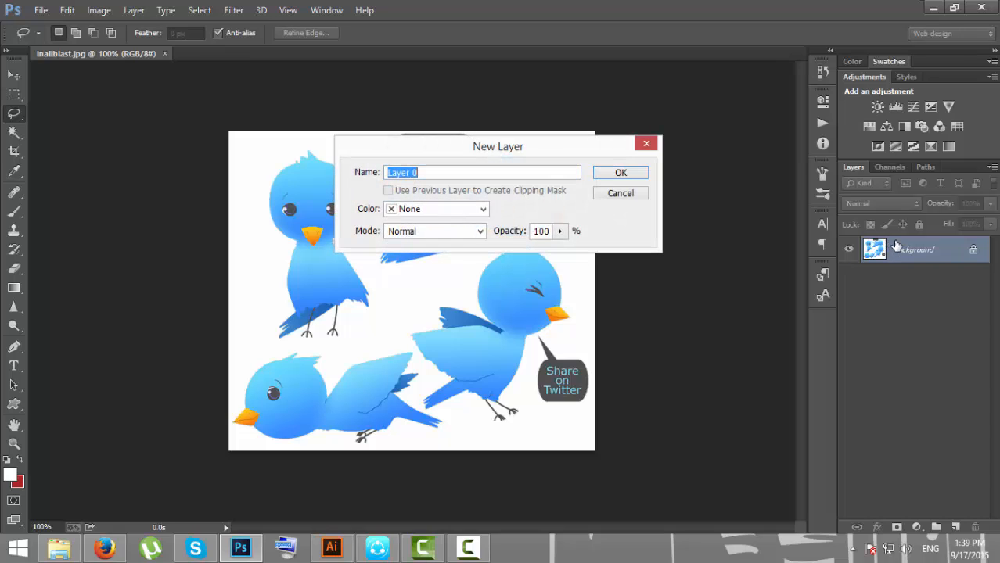
pyautogui.press('Return')
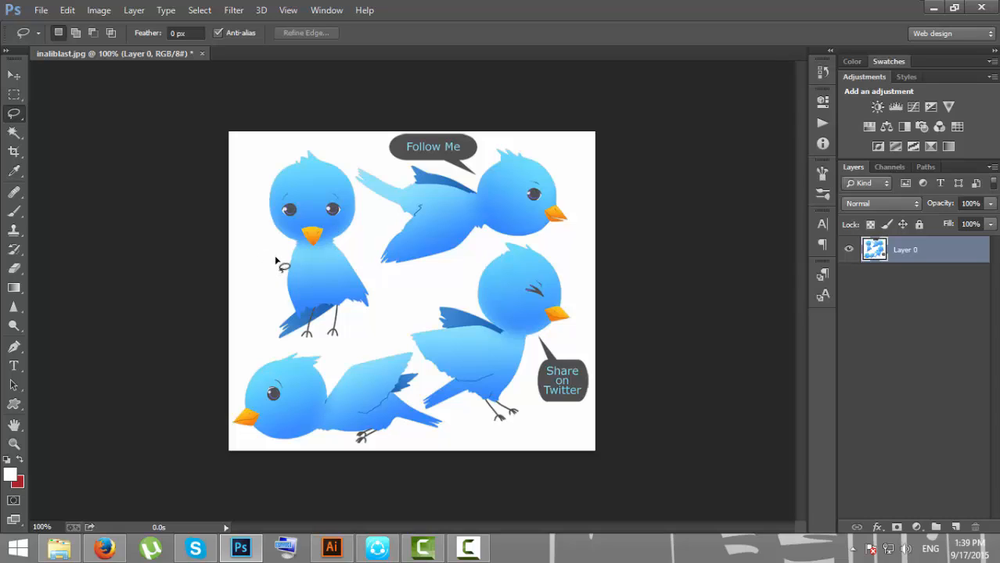
# Outline the upright front-facing bird with the Lasso tool, try moving the selected pixels over the other birds, and undo the move
pyautogui.moveTo(276, 257)
pyautogui.mouseDown()
pyautogui.moveTo(261, 180)
pyautogui.moveTo(288, 146)
pyautogui.moveTo(319, 139)
pyautogui.moveTo(352, 173)
pyautogui.moveTo(365, 215)
pyautogui.moveTo(373, 321)
pyautogui.moveTo(336, 347)
pyautogui.moveTo(277, 351)
pyautogui.moveTo(266, 342)
pyautogui.moveTo(276, 253)
pyautogui.mouseUp()
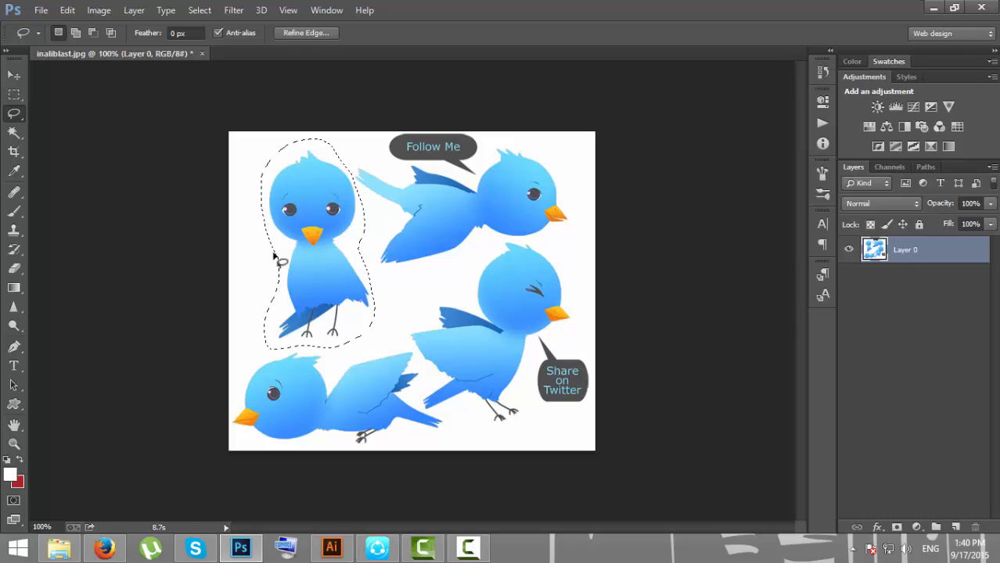
pyautogui.click(14, 75)
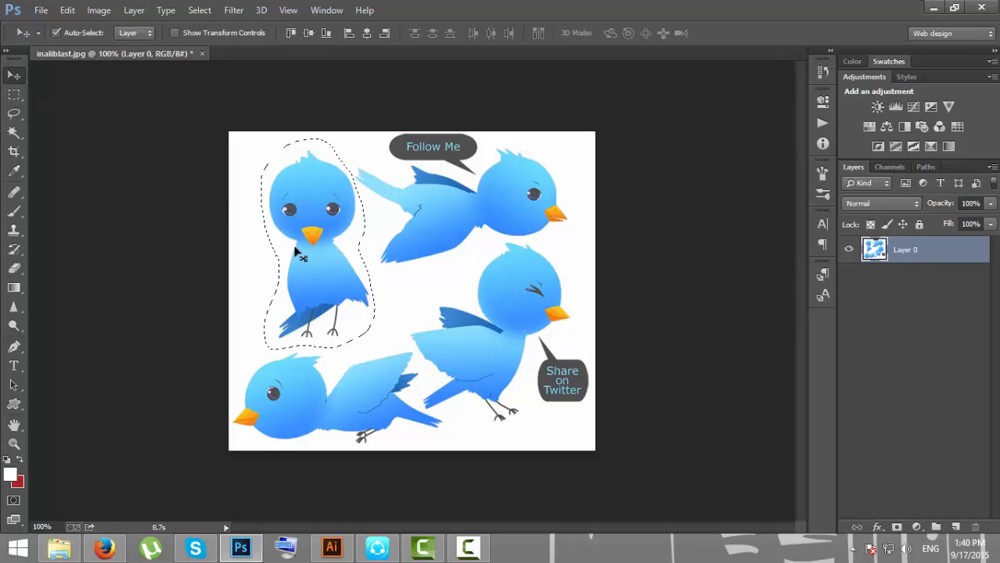
pyautogui.moveTo(313, 258); pyautogui.dragTo(485, 234)
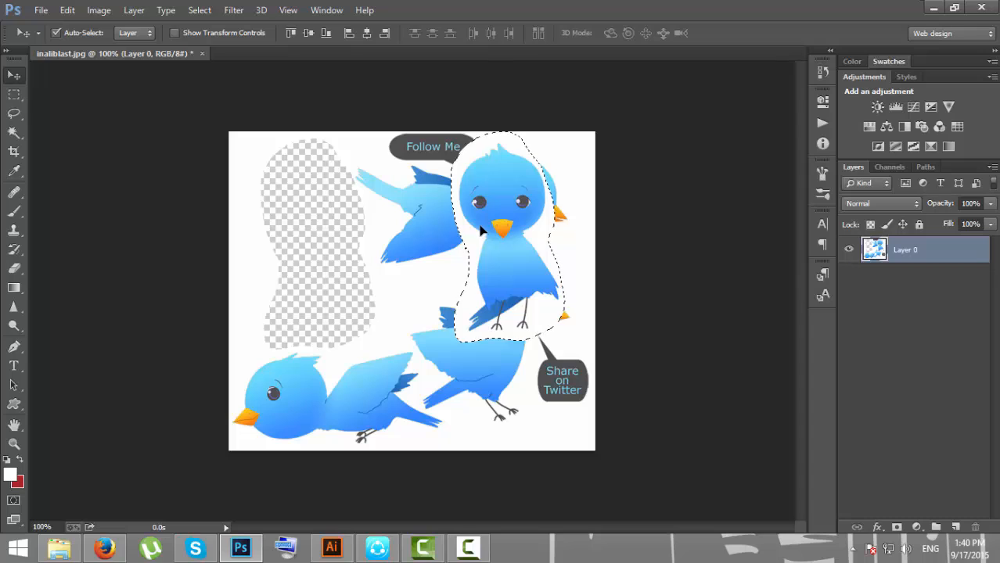
pyautogui.hotkey('ctrl', 'z')
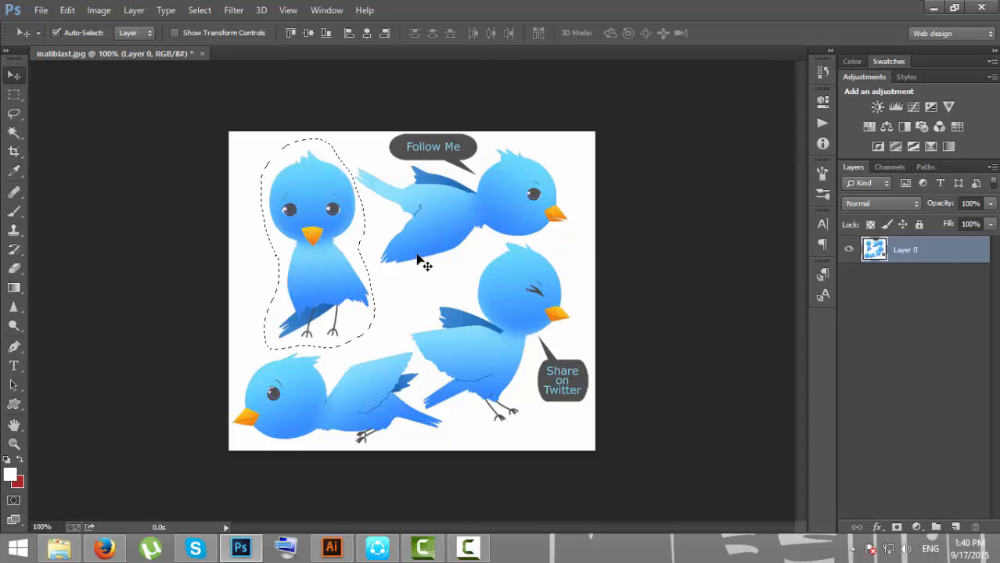
# Copy the selected bird onto its own new layer and hide Layer 0
pyautogui.hotkey('ctrl', 'j')
pyautogui.click(849, 276)
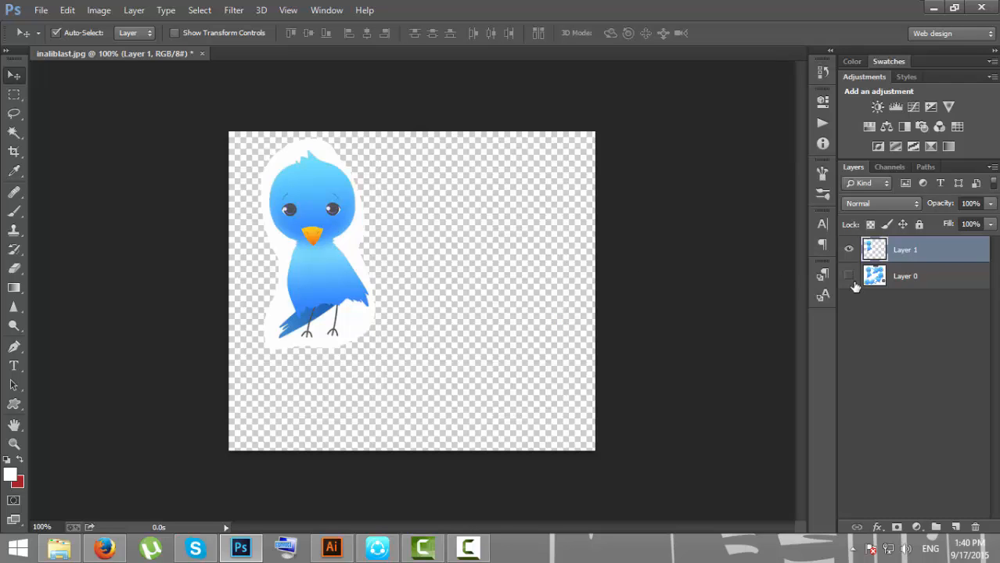
pyautogui.click(850, 277)
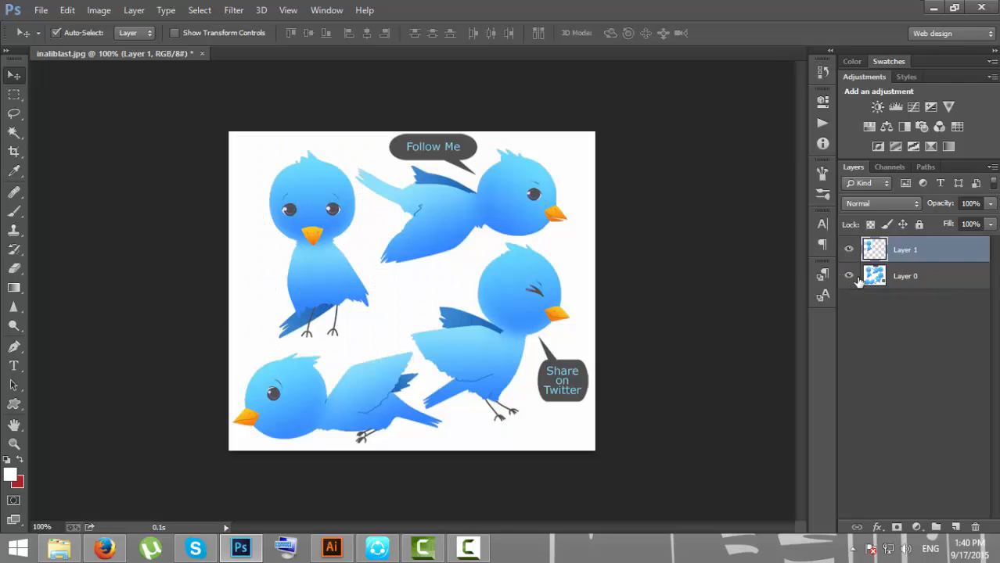
pyautogui.click(850, 276)
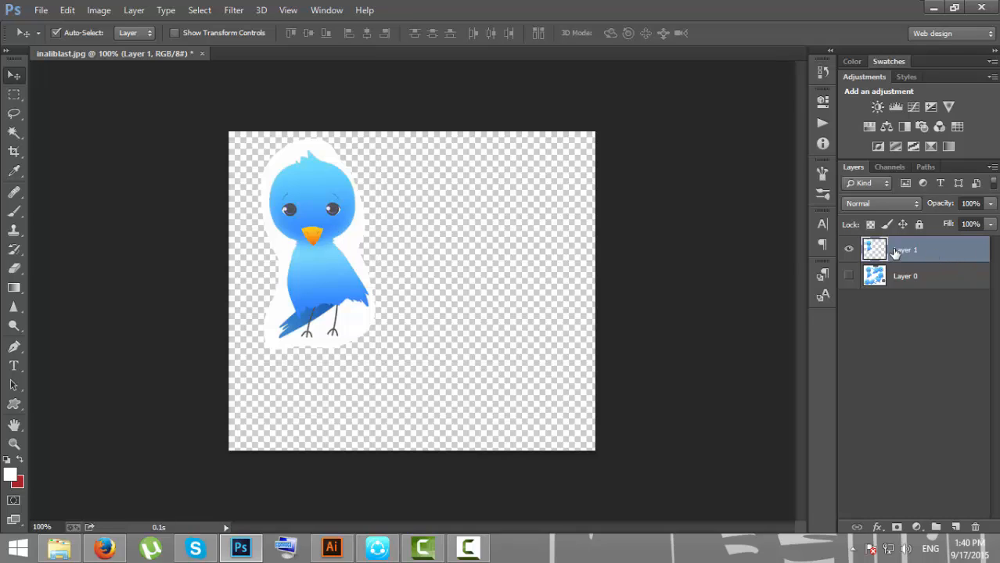
# Duplicate the bird layer beside the original, and duplicate both bird layers together, placing the new pair lower on the canvas
pyautogui.hotkey('ctrl', 'j')
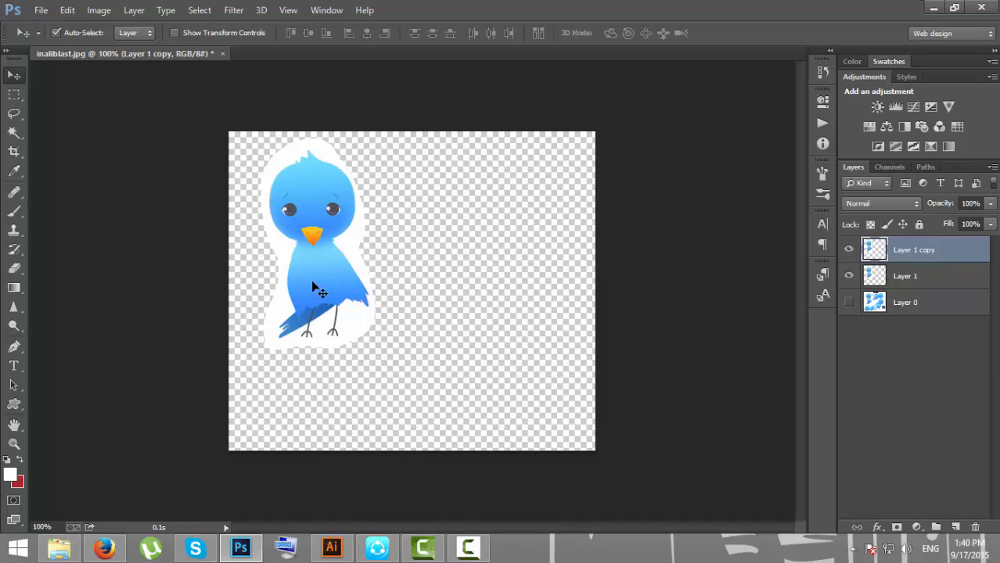
pyautogui.moveTo(318, 285); pyautogui.dragTo(444, 280)
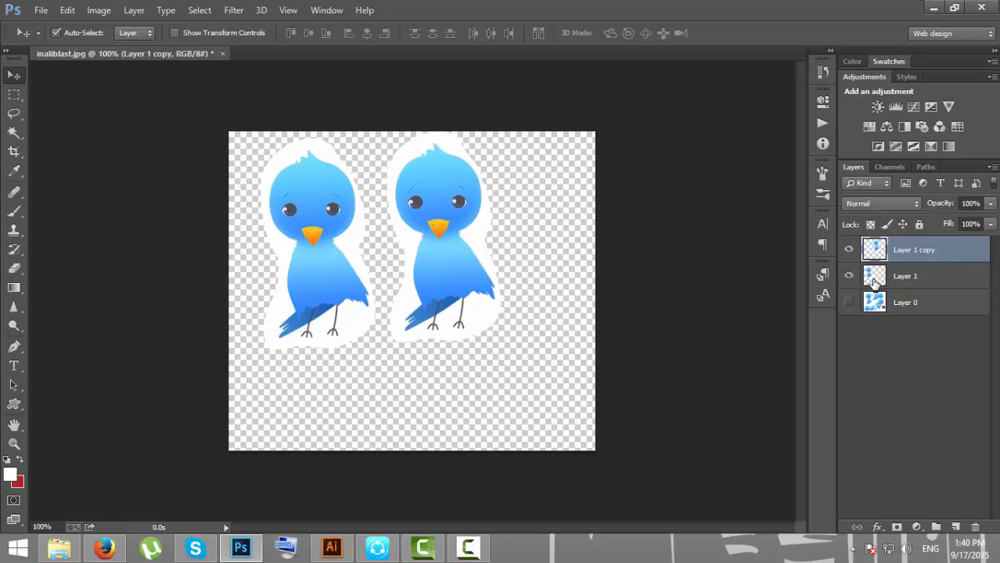
pyautogui.keyDown('shift'); pyautogui.click(916, 278); pyautogui.keyUp('shift')
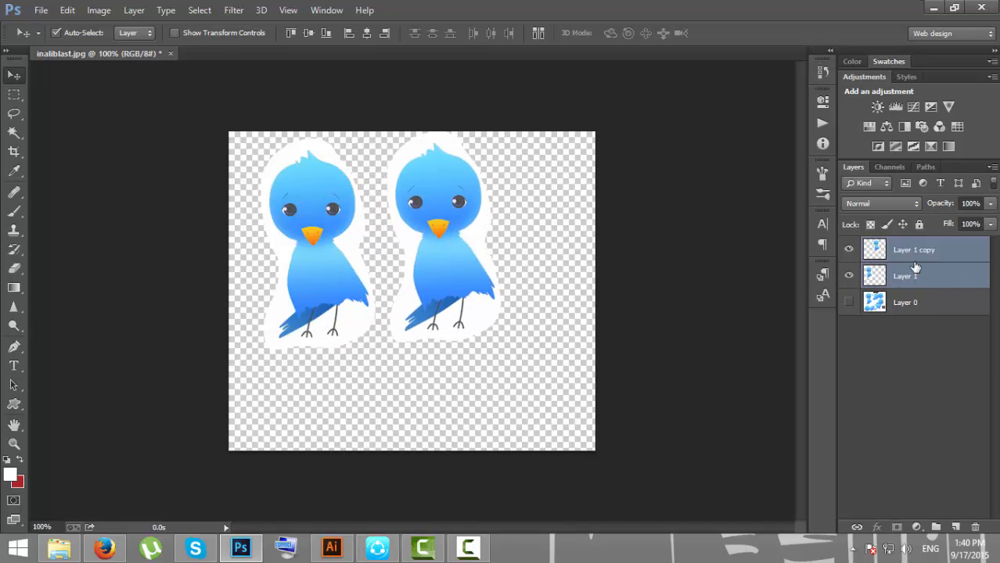
pyautogui.hotkey('ctrl', 'j')
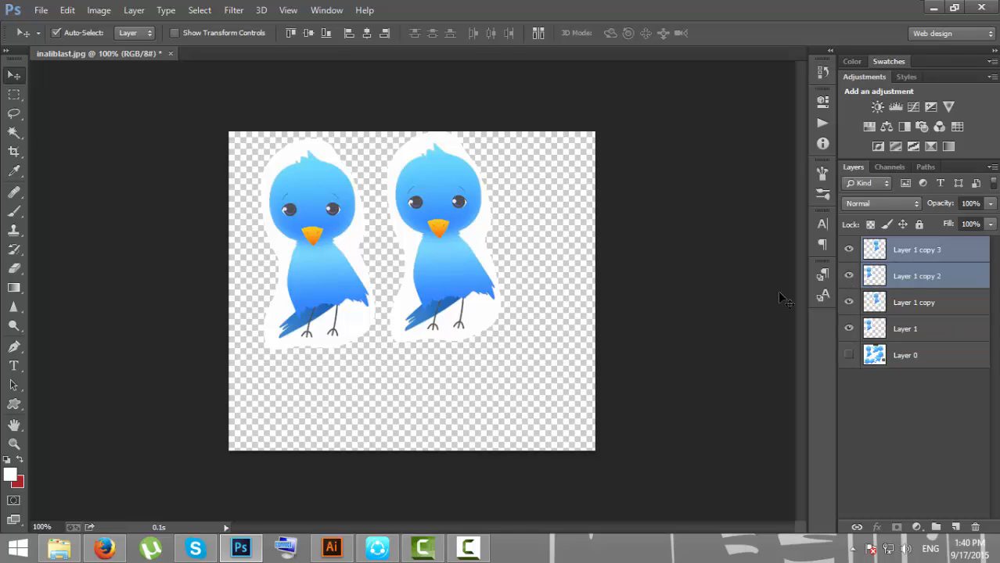
pyautogui.moveTo(456, 236); pyautogui.dragTo(462, 338)
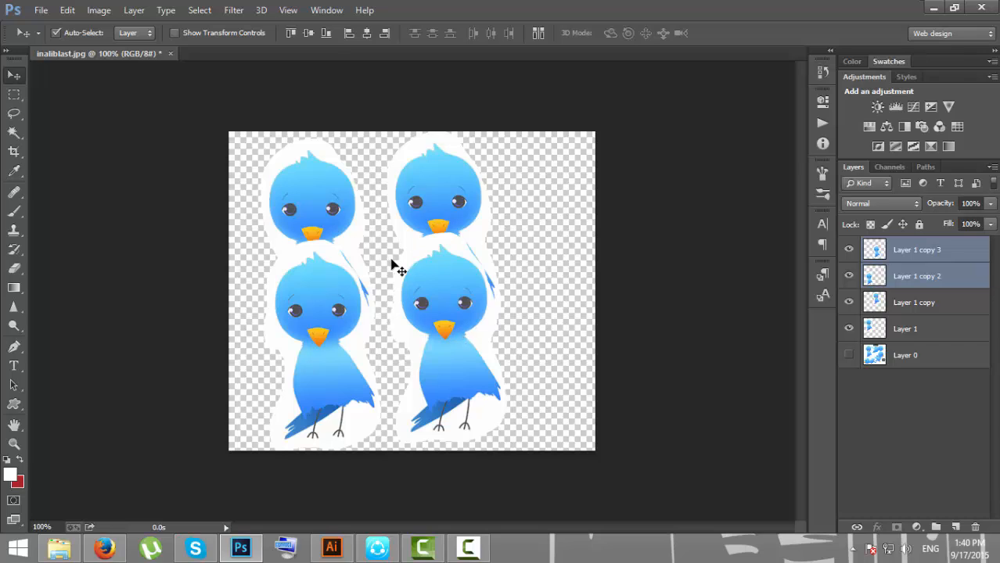
# Scale the lower pair of birds down with Free Transform and place them beneath the two large birds
pyautogui.hotkey('ctrl', 't')
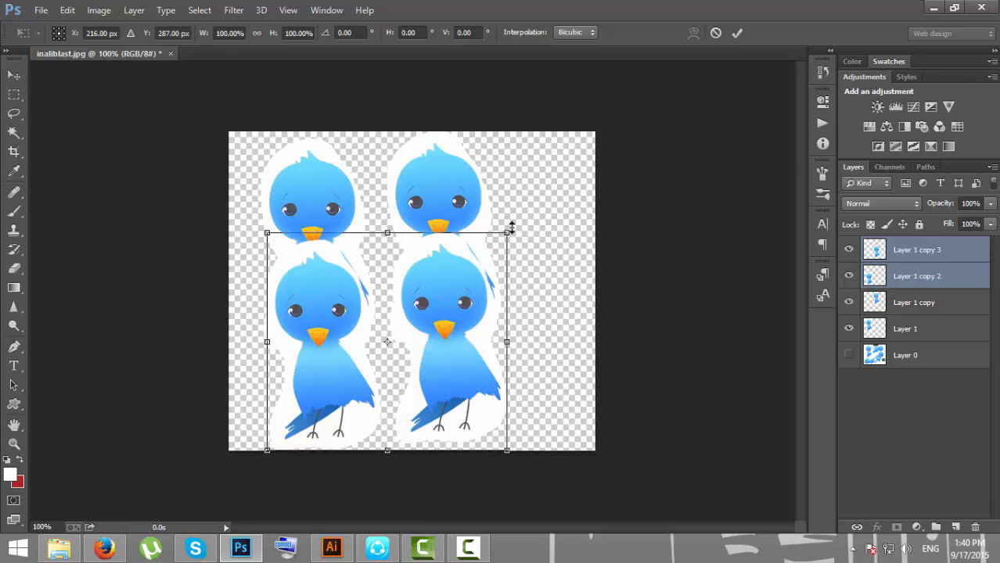
pyautogui.moveTo(507, 232); pyautogui.dragTo(449, 285)
pyautogui.moveTo(423, 320); pyautogui.dragTo(424, 371)
pyautogui.press('Return')
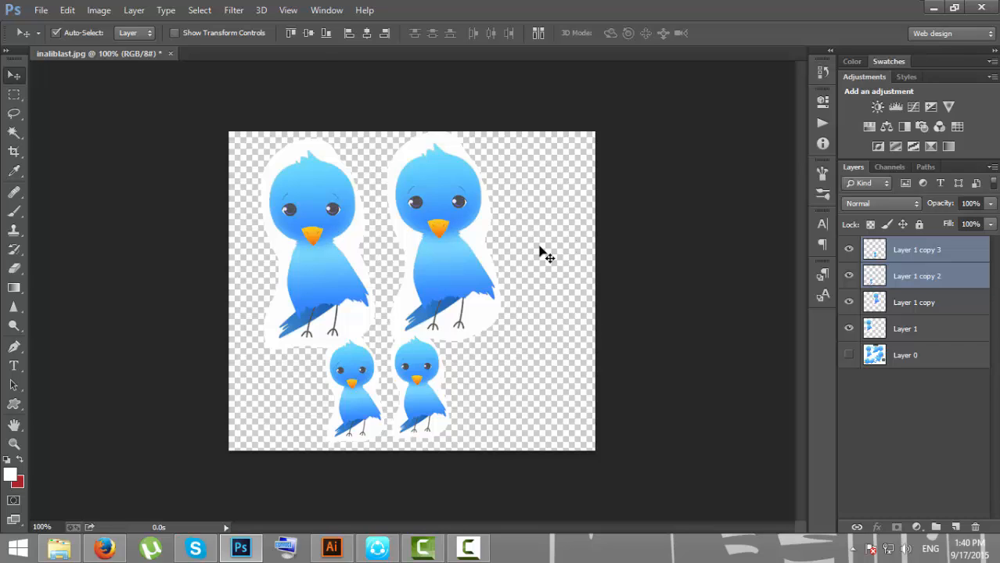
# Add a new layer directly above Layer 0 and fill it with the white foreground colour
pyautogui.click(917, 354)
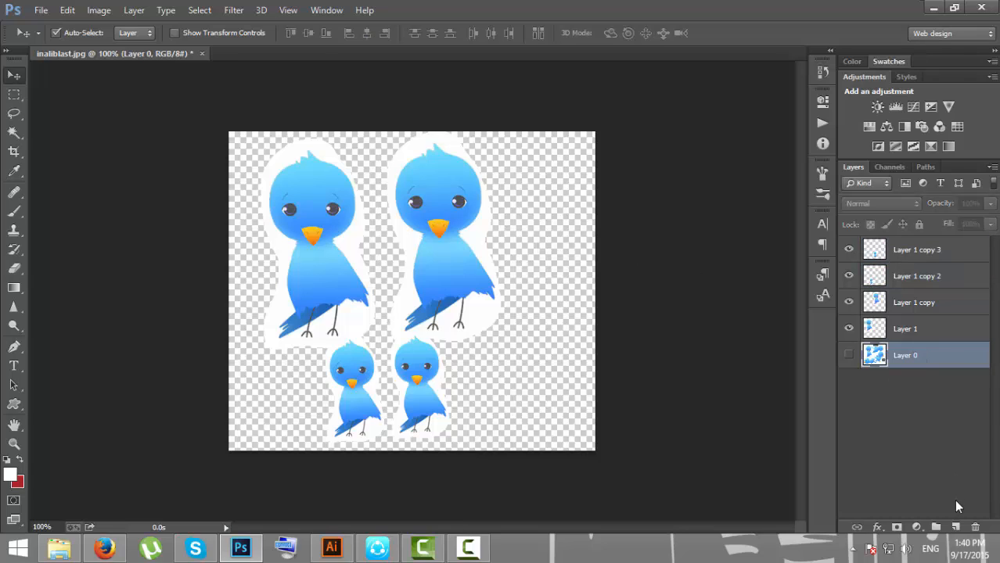
pyautogui.click(955, 526)
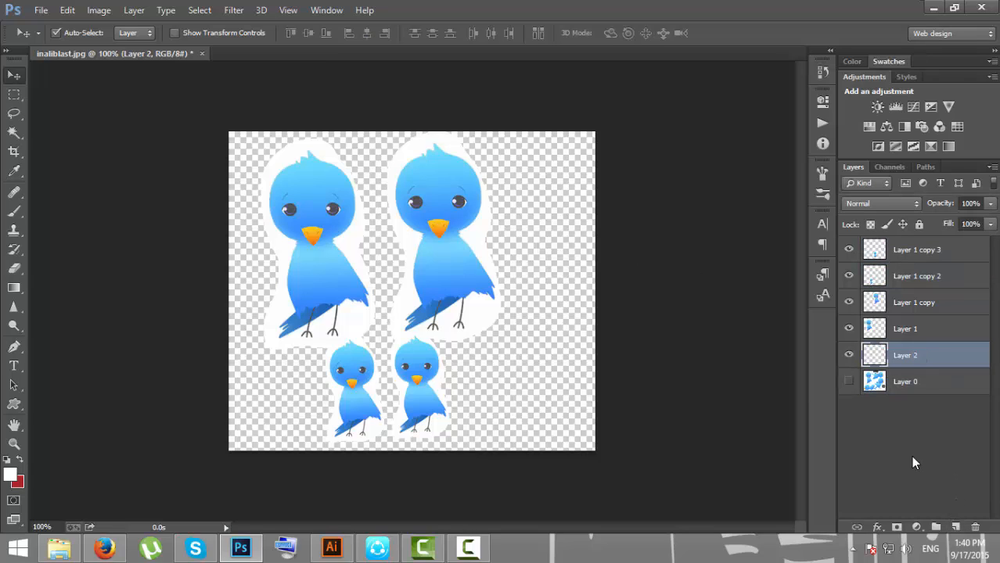
pyautogui.press('alt')
pyautogui.hotkey('alt', 'BackSpace')
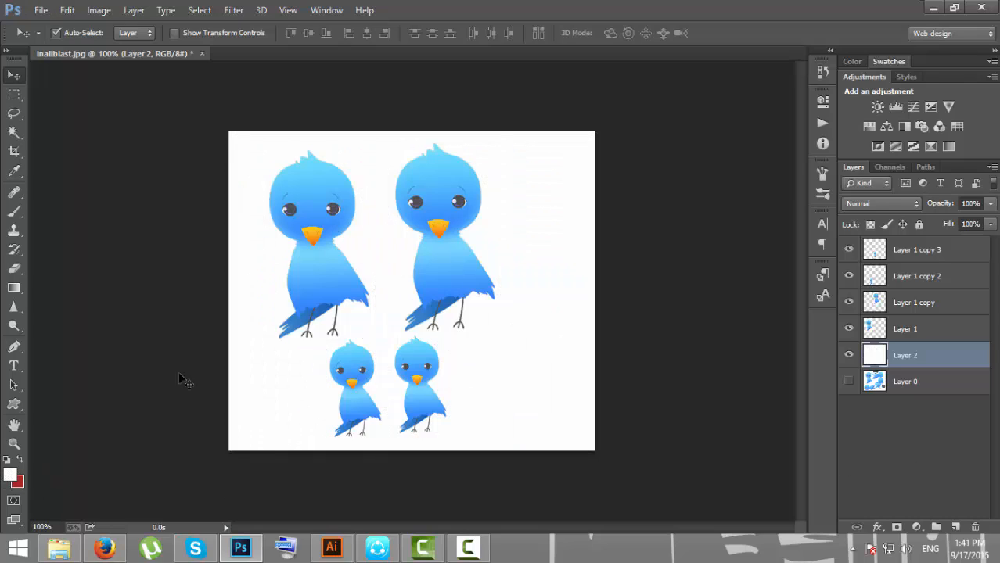
# Move the small bird on Layer 1 copy 2 beside the large birds and duplicate it, placing the copy next to the other small bird
pyautogui.click(867, 273)
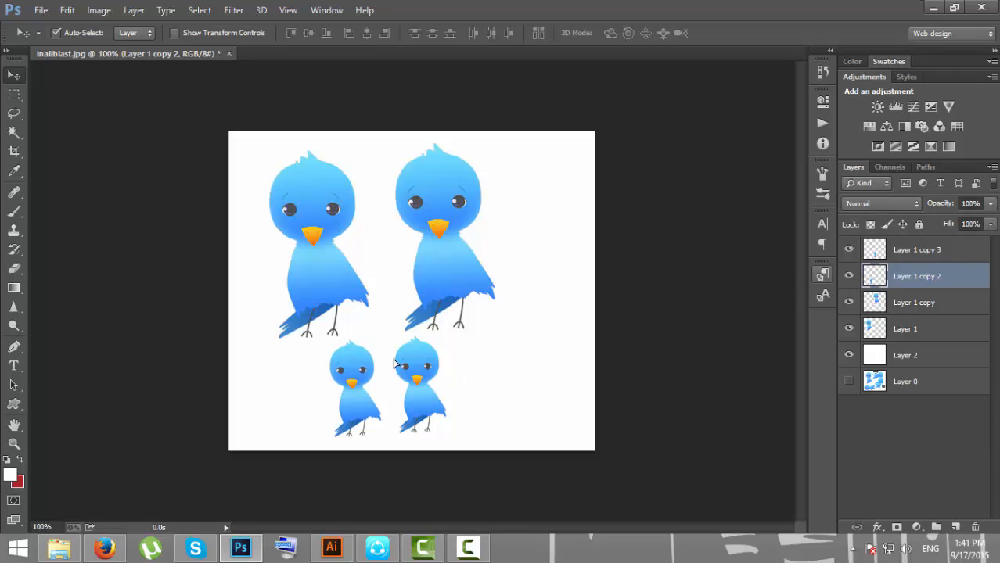
pyautogui.moveTo(361, 396); pyautogui.dragTo(516, 370)
pyautogui.hotkey('ctrl', 'j')
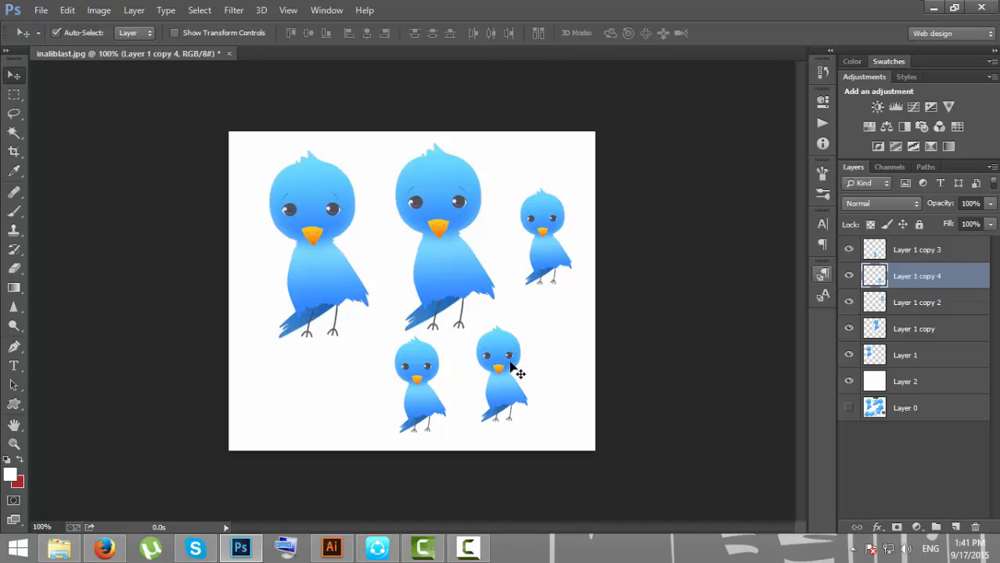
# Close the inaliblast.jpg document without saving the changes
pyautogui.click(14, 114)
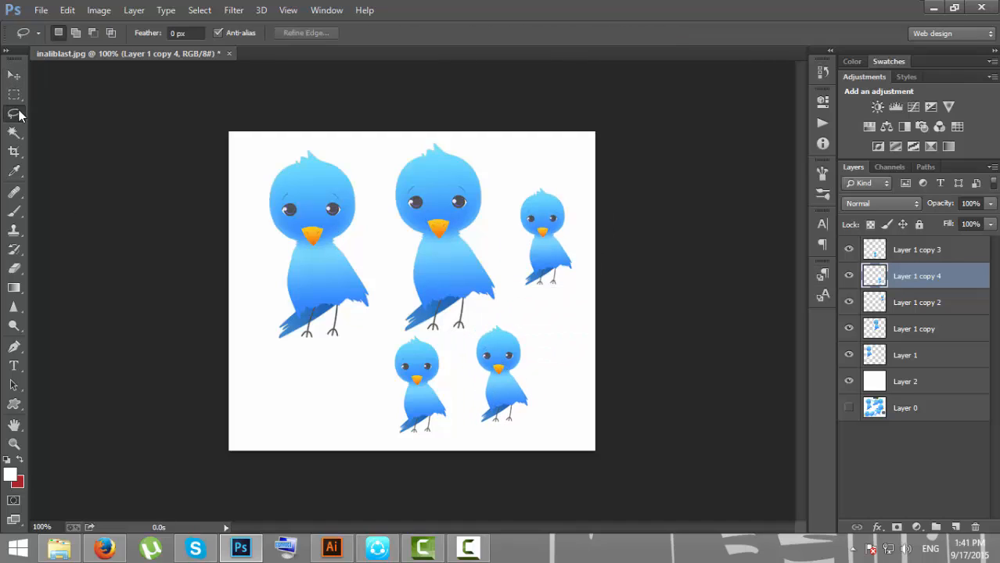
pyautogui.click(229, 54)
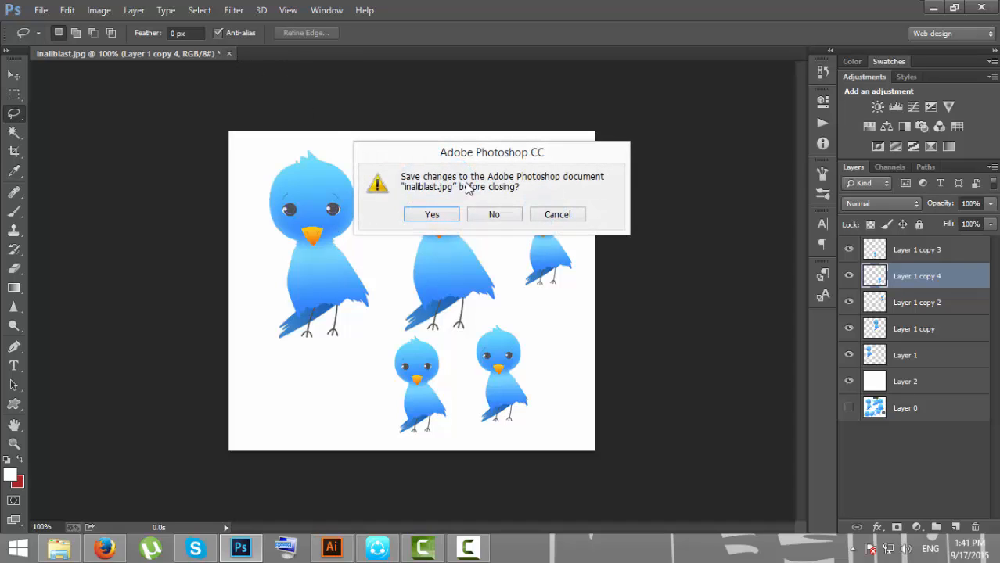
pyautogui.click(495, 215)
# Open piramid.jpg from the class folder in Photoshop and convert its Background into an editable layer
pyautogui.rightClick(9, 117)
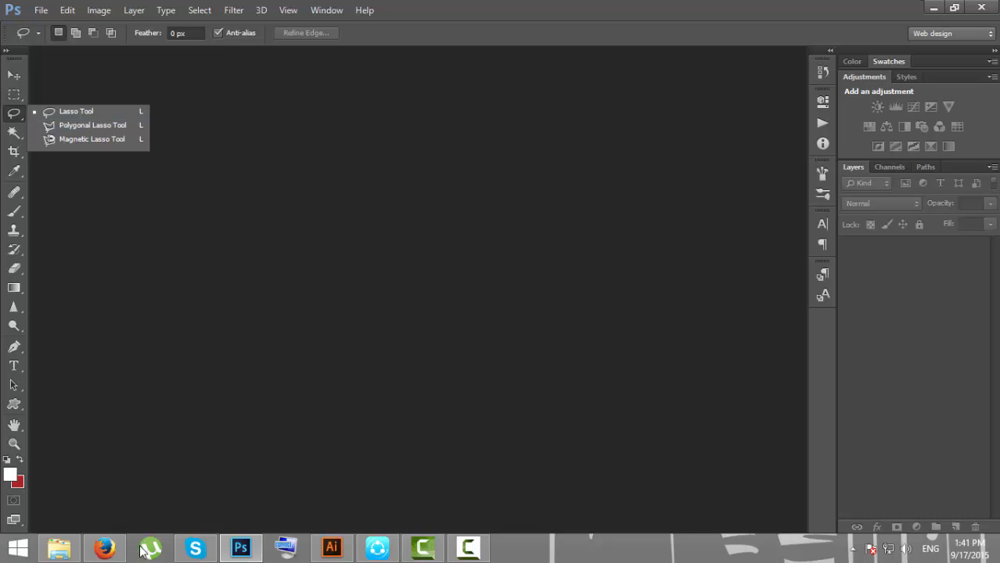
pyautogui.click(70, 549)
pyautogui.moveTo(832, 270); pyautogui.dragTo(376, 286)
pyautogui.doubleClick(903, 248)
pyautogui.press('Return')
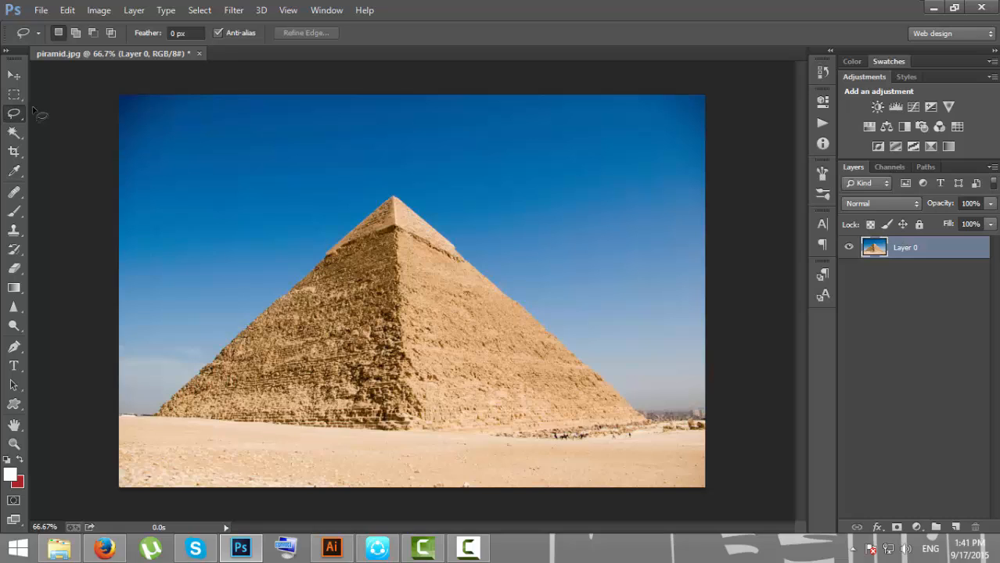
# Select the sky with the Polygonal Lasso tool, following the pyramid's sloping edges, the horizon and around the canvas, and delete it
pyautogui.rightClick(11, 115)
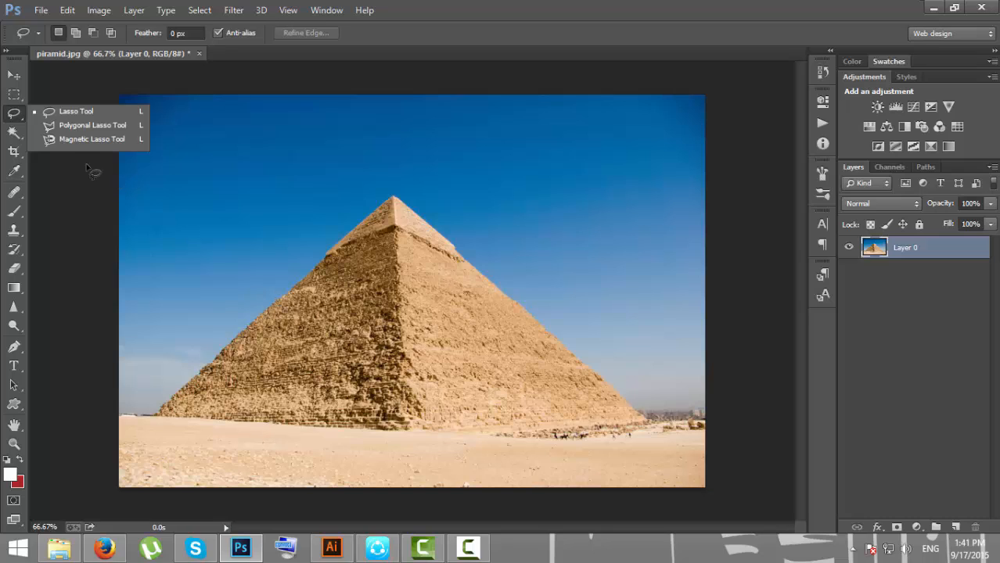
pyautogui.click(67, 130)
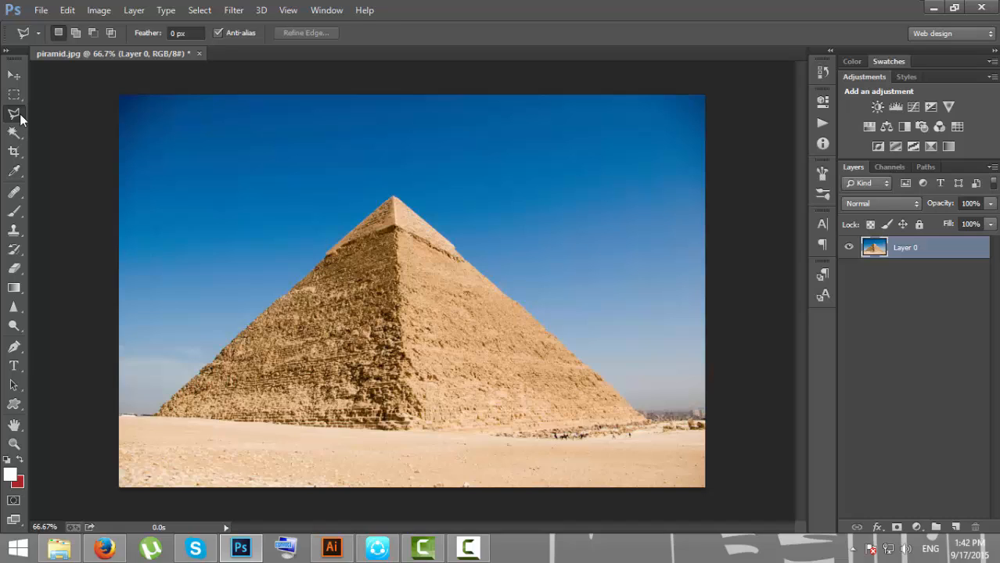
pyautogui.click(155, 413)
pyautogui.click(393, 198)
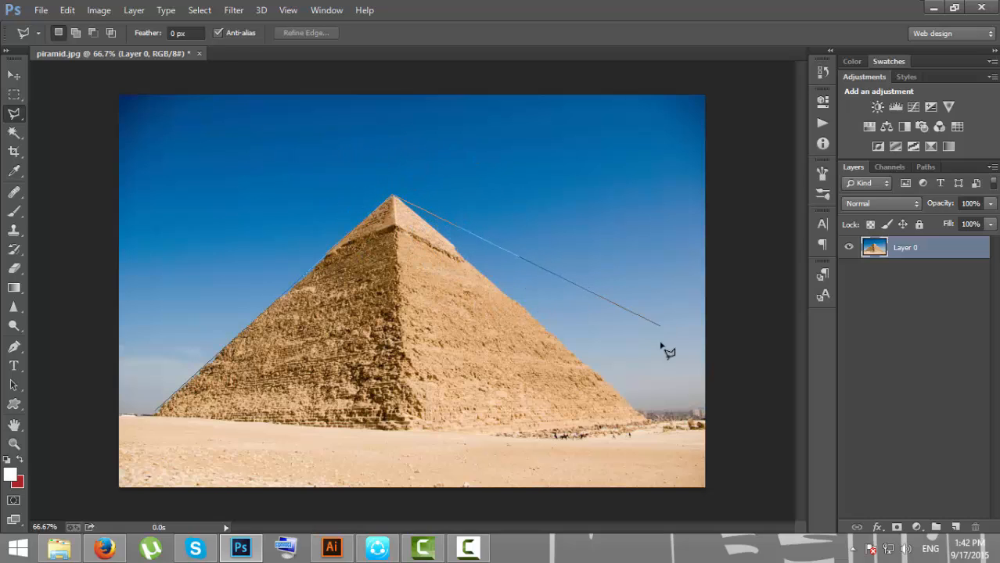
pyautogui.click(642, 413)
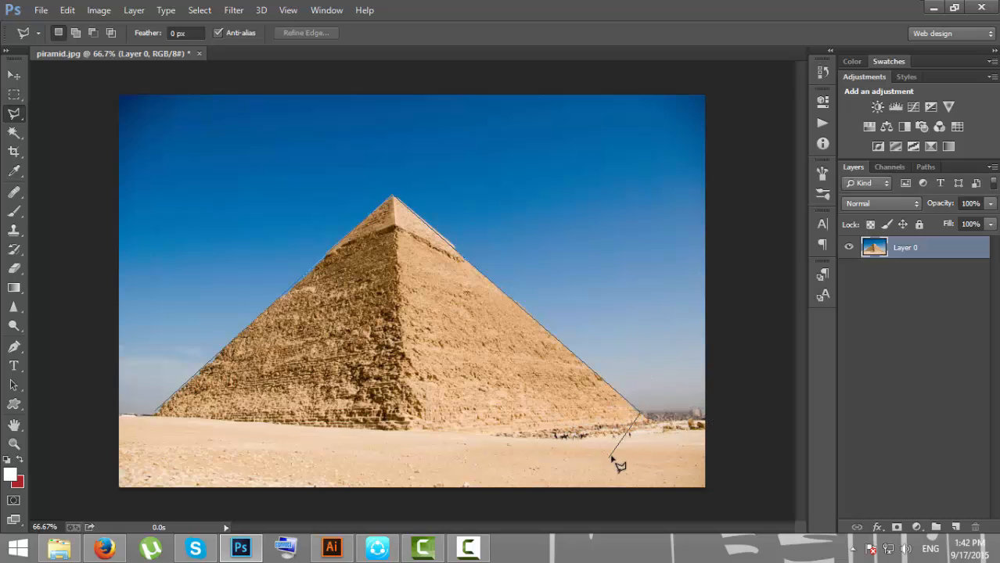
pyautogui.click(718, 408)
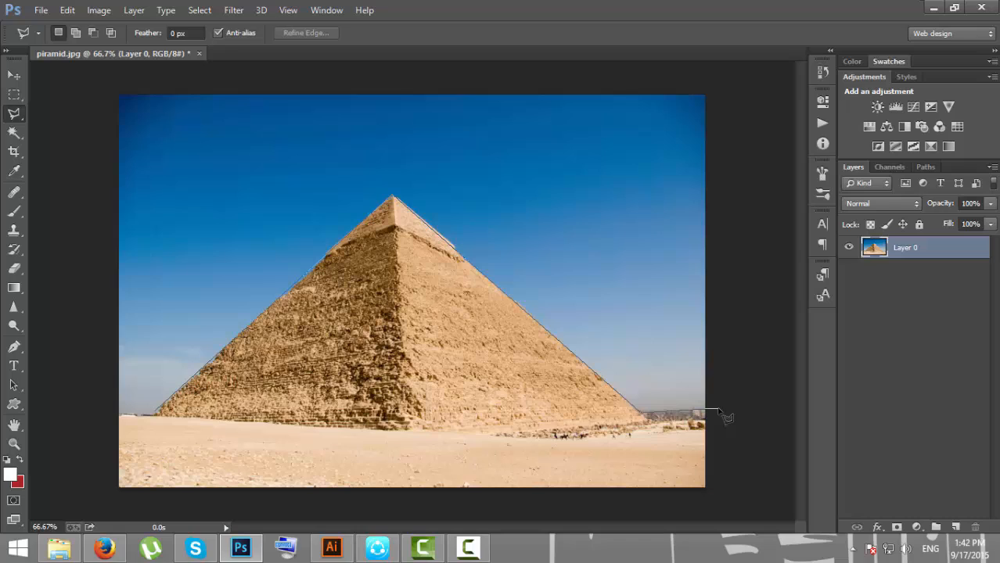
pyautogui.click(736, 205)
pyautogui.click(722, 94)
pyautogui.click(709, 77)
pyautogui.click(463, 86)
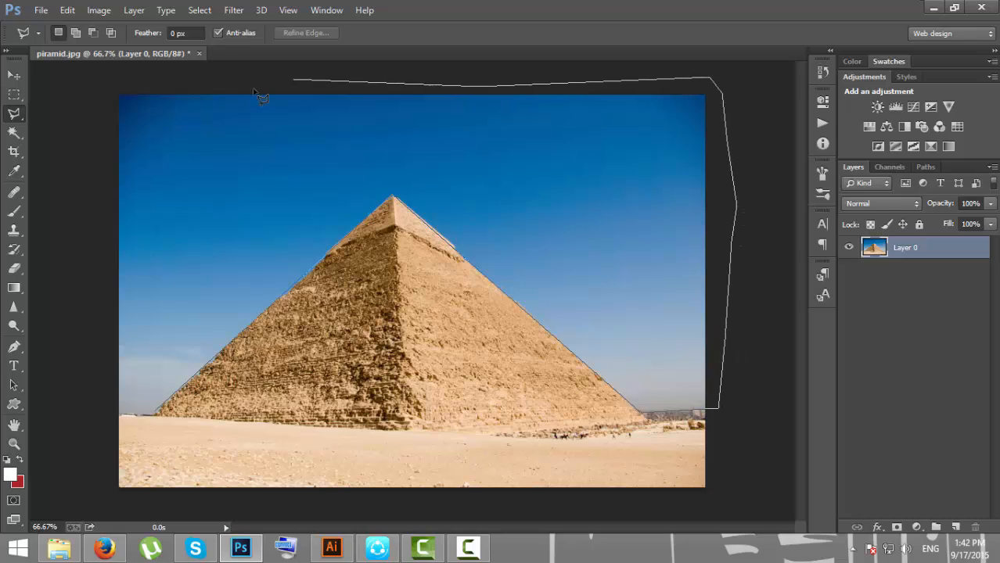
pyautogui.click(160, 78)
pyautogui.click(110, 92)
pyautogui.click(81, 186)
pyautogui.click(101, 432)
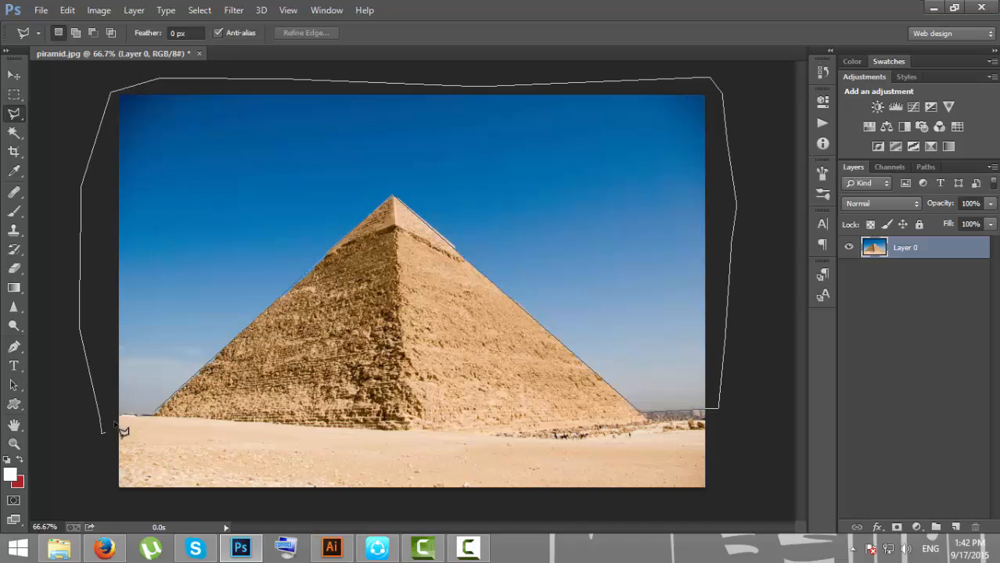
pyautogui.click(119, 412)
pyautogui.click(161, 418)
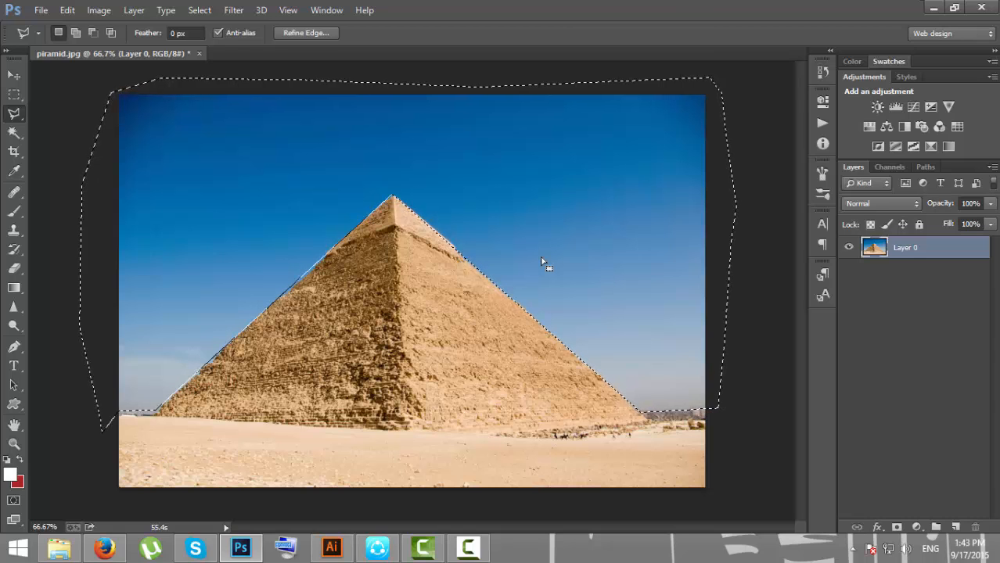
pyautogui.press('Delete')
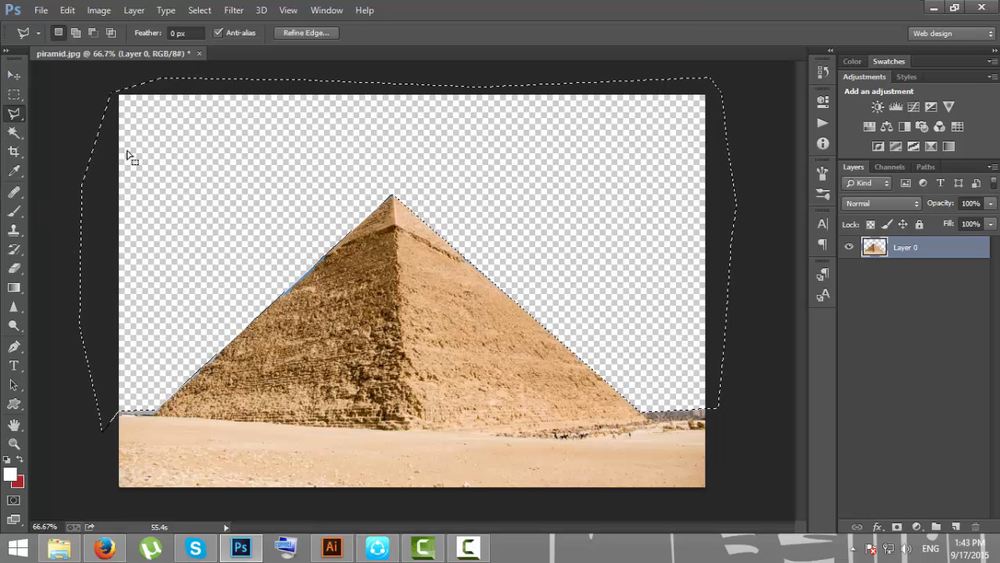
# Clear the active selection around the pyramid photo's removed sky
pyautogui.hotkey('ctrl', 'd')
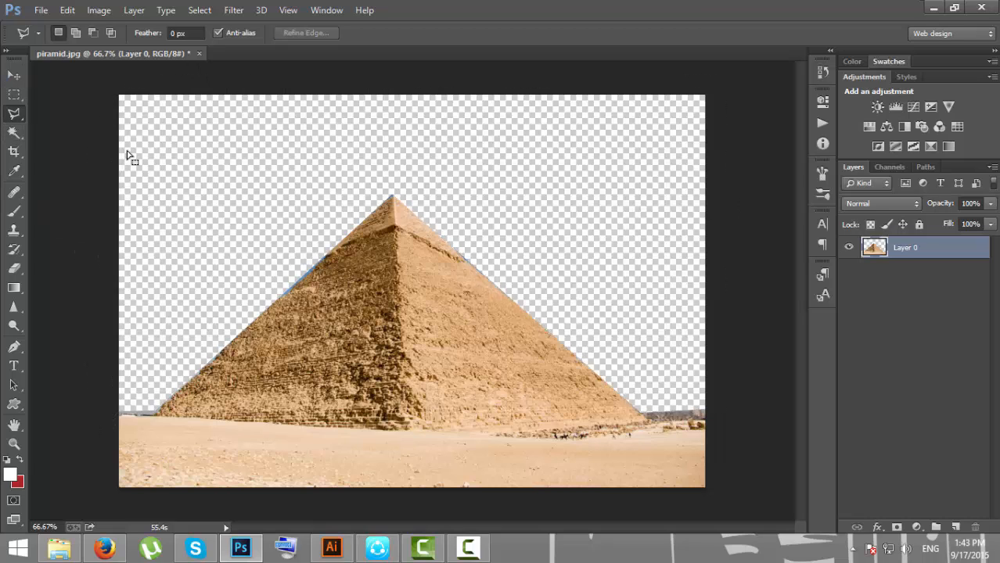
pyautogui.click(199, 10)
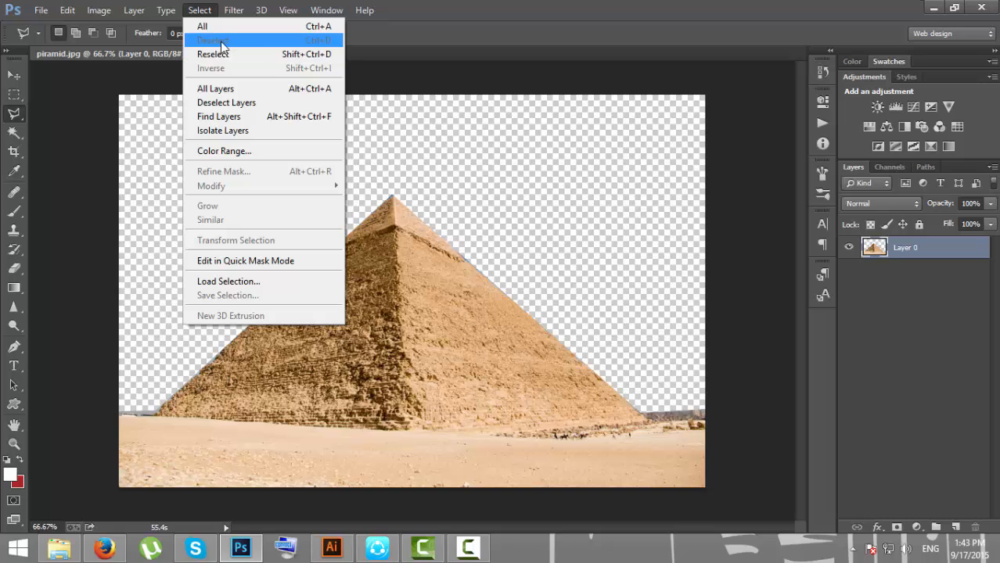
pyautogui.click(430, 13)
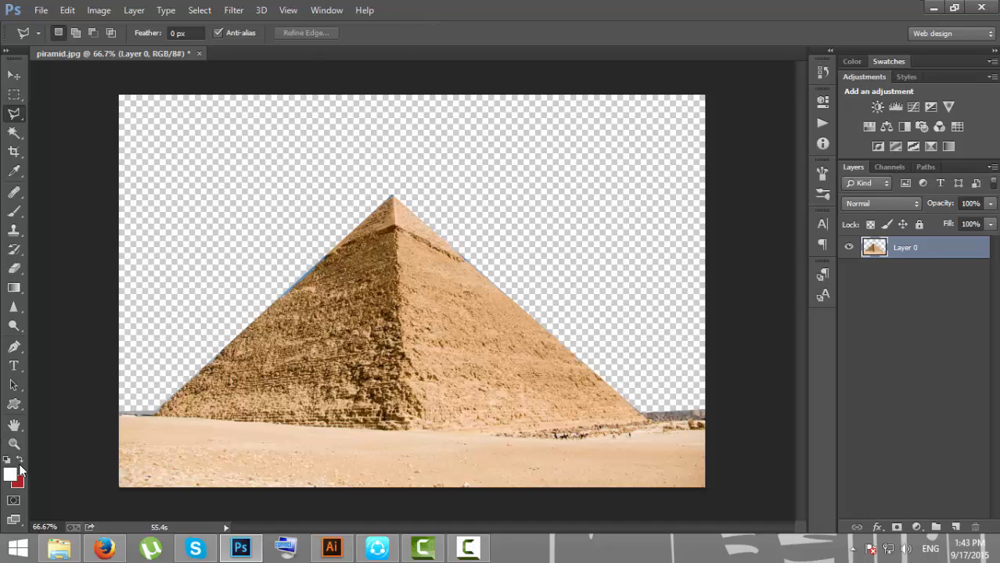
# Place the blue_summer_skies image from the class folder into the pyramid document, scaled to 10.80% over the middle of the canvas
pyautogui.click(63, 547)
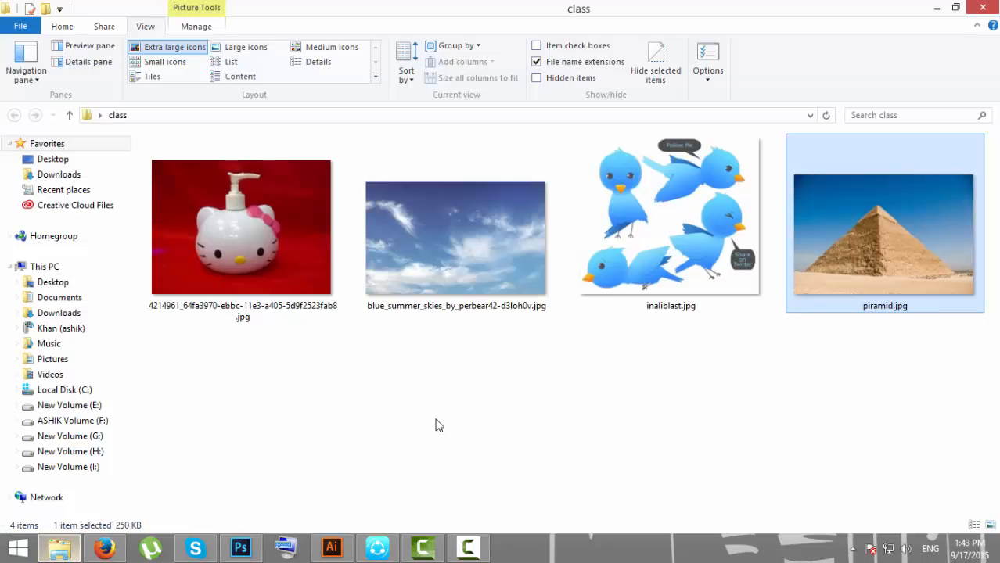
pyautogui.click(496, 245)
pyautogui.moveTo(496, 252); pyautogui.dragTo(329, 342)
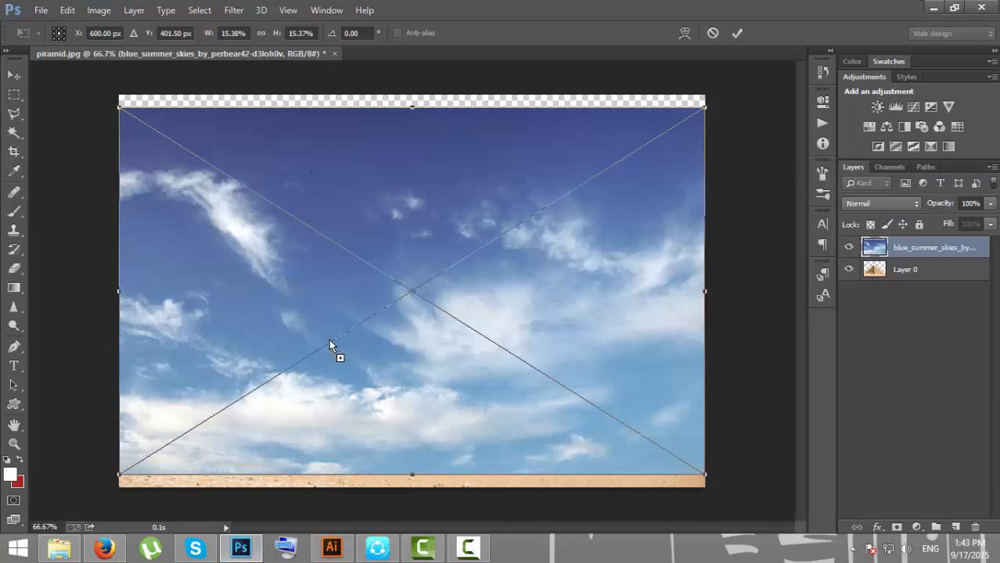
pyautogui.moveTo(706, 108); pyautogui.dragTo(530, 217)
pyautogui.moveTo(460, 317); pyautogui.dragTo(575, 274)
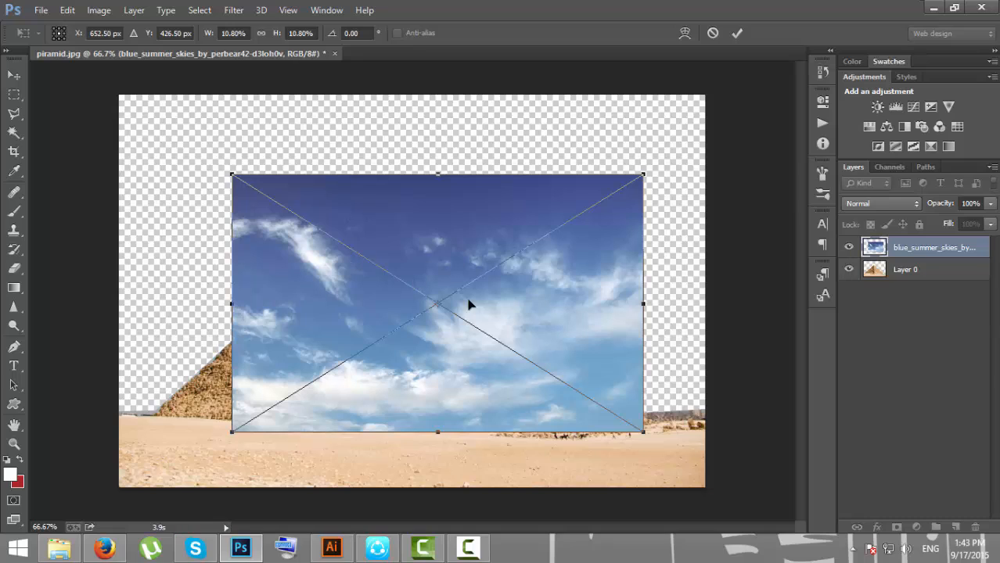
pyautogui.click(739, 35)
# Move the blue_summer_skies layer beneath Layer 0 so the sky sits behind the pyramid
pyautogui.press('l')
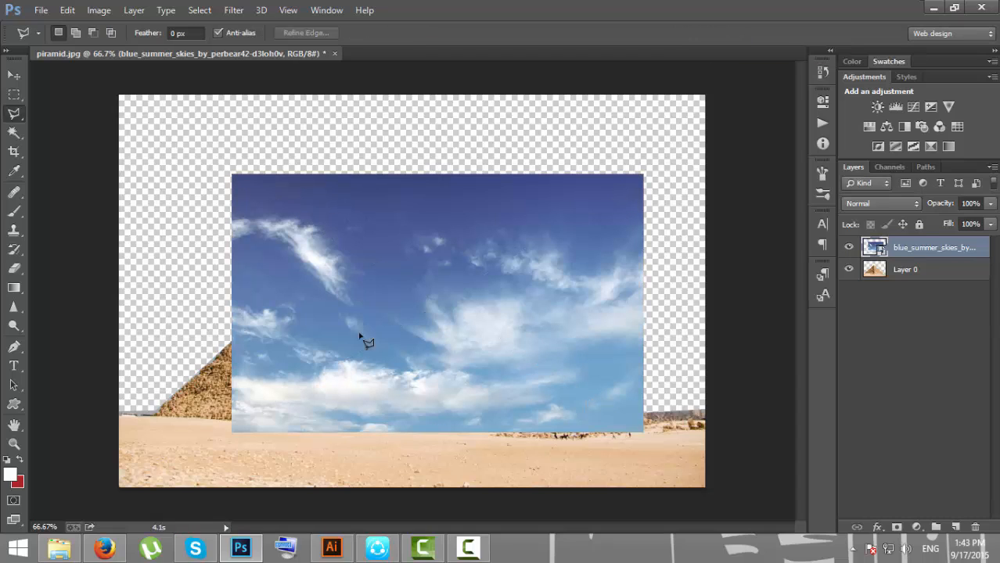
pyautogui.press('v')
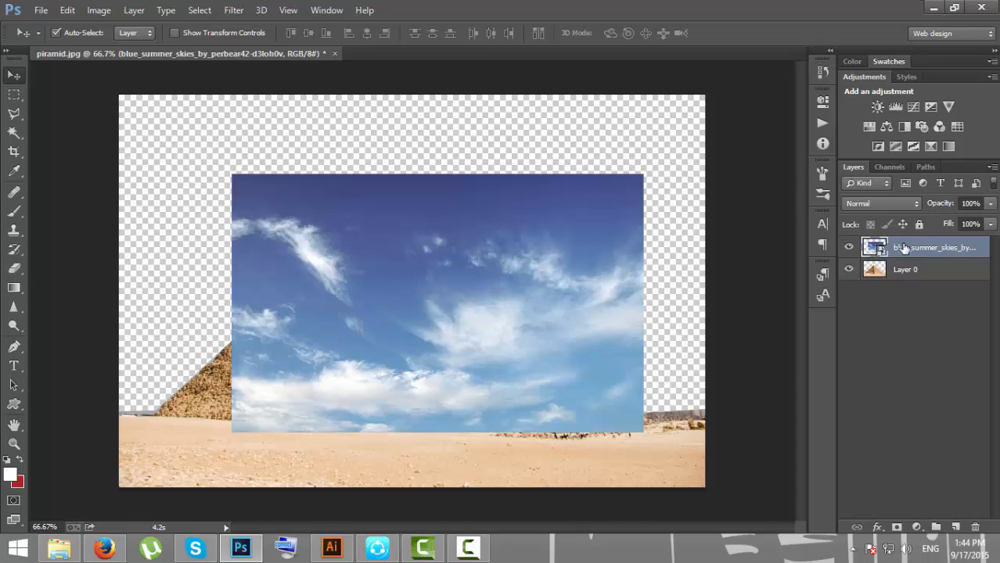
pyautogui.moveTo(903, 248); pyautogui.dragTo(903, 280)
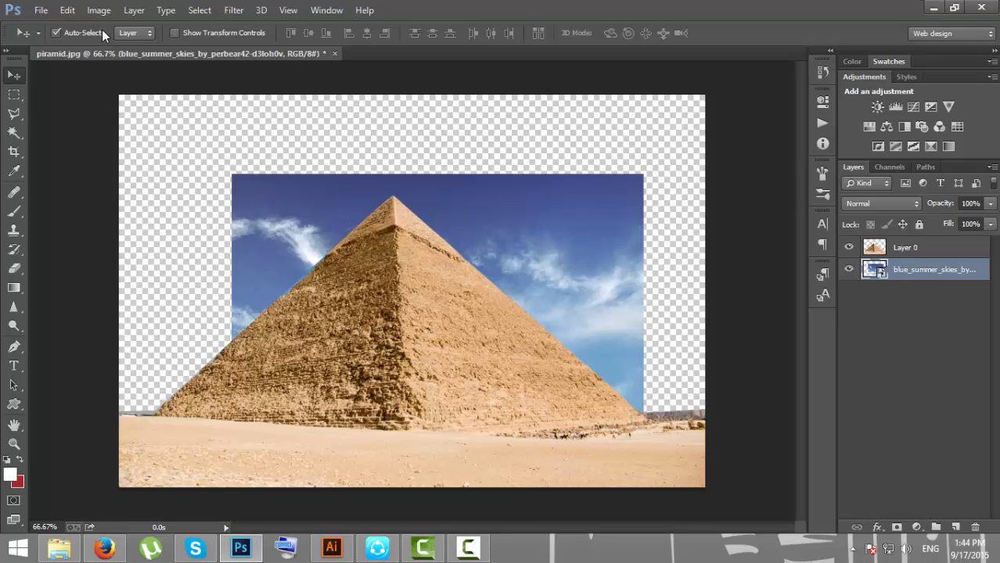
# Free Transform the sky layer, enlarging it to about 16% so it spans the full width of the canvas
pyautogui.click(69, 10)
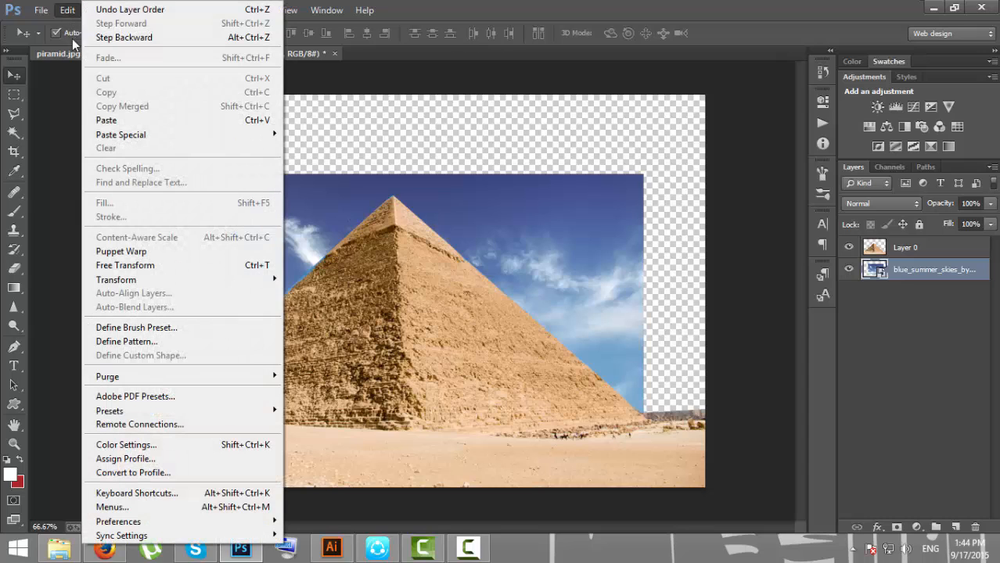
pyautogui.click(253, 264)
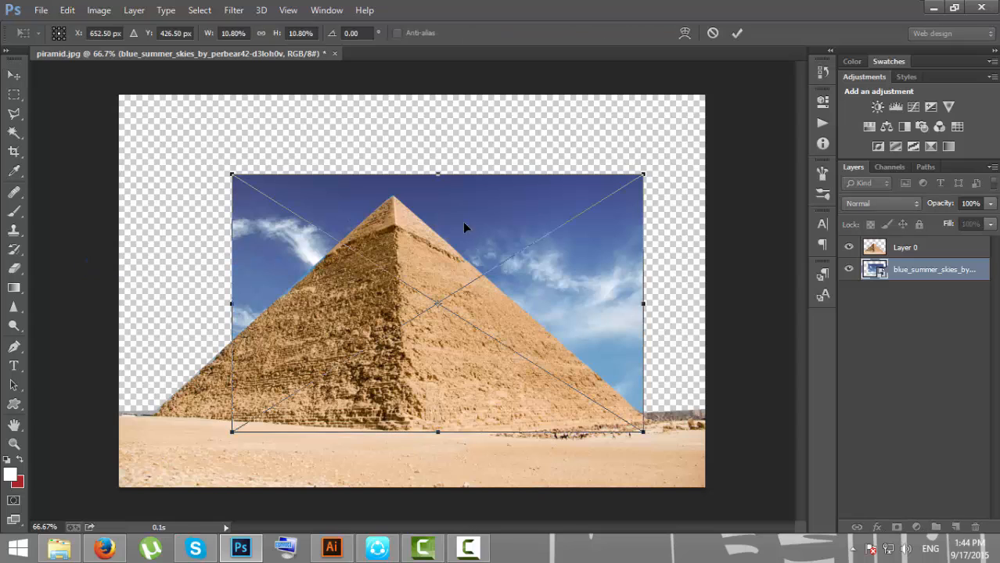
pyautogui.moveTo(643, 174); pyautogui.dragTo(748, 109)
pyautogui.moveTo(232, 111); pyautogui.dragTo(137, 61)
pyautogui.moveTo(339, 136)
pyautogui.mouseDown()
pyautogui.moveTo(305, 141)
pyautogui.moveTo(345, 142)
pyautogui.mouseUp()
# Nudge the sky upward until its lower edge sits just below the horizon, at about Y 282.5 px, and apply the transform
pyautogui.hotkey('shift', 'Up')
pyautogui.hotkey('shift', 'Up')
pyautogui.hotkey('shift', 'Up')
pyautogui.hotkey('shift', 'Up')
pyautogui.hotkey('shift', 'Up')
pyautogui.hotkey('shift', 'Up')
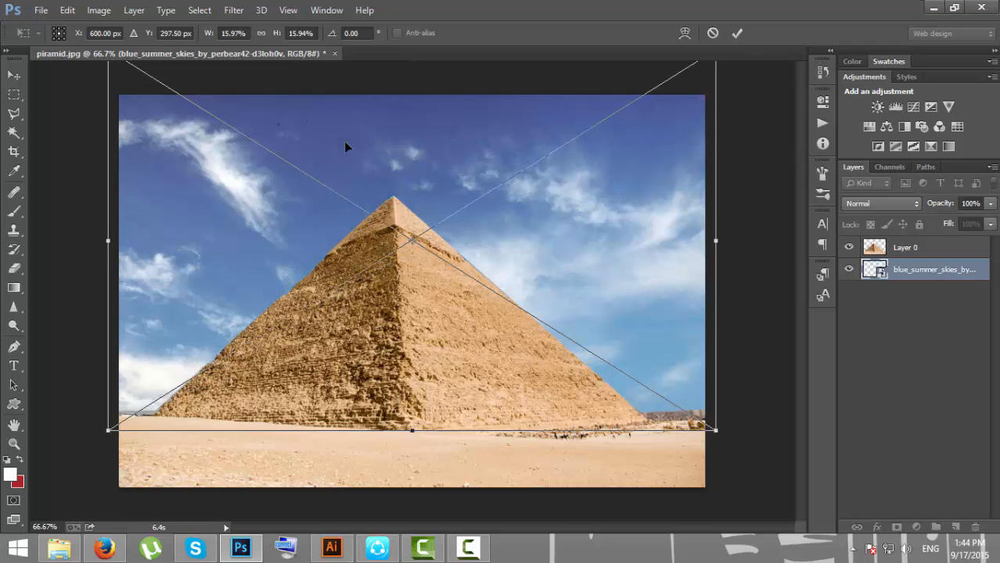
pyautogui.press('Down')
pyautogui.press('Down')
pyautogui.press('Down')
pyautogui.press('Down')
pyautogui.press('Down')
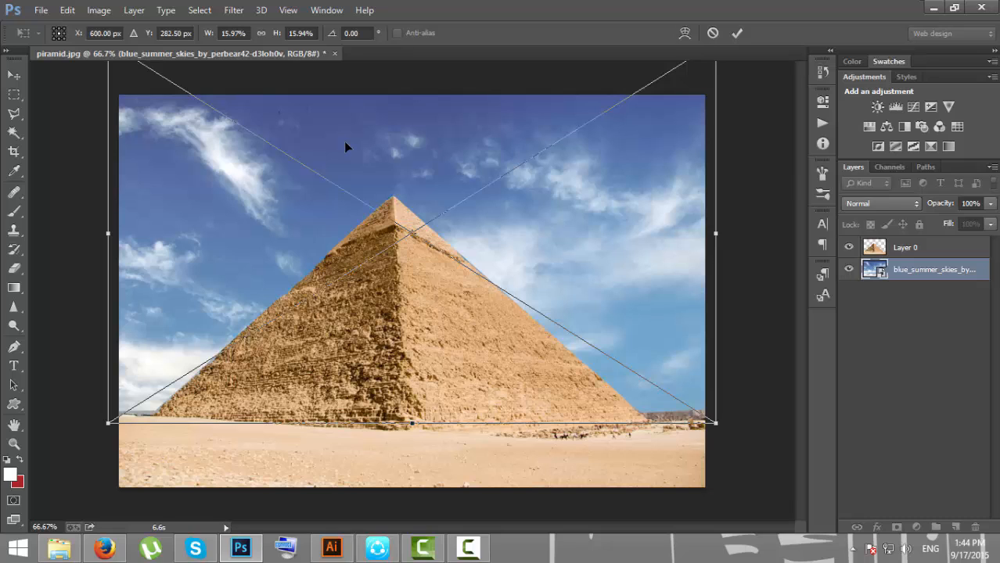
pyautogui.press('Return')
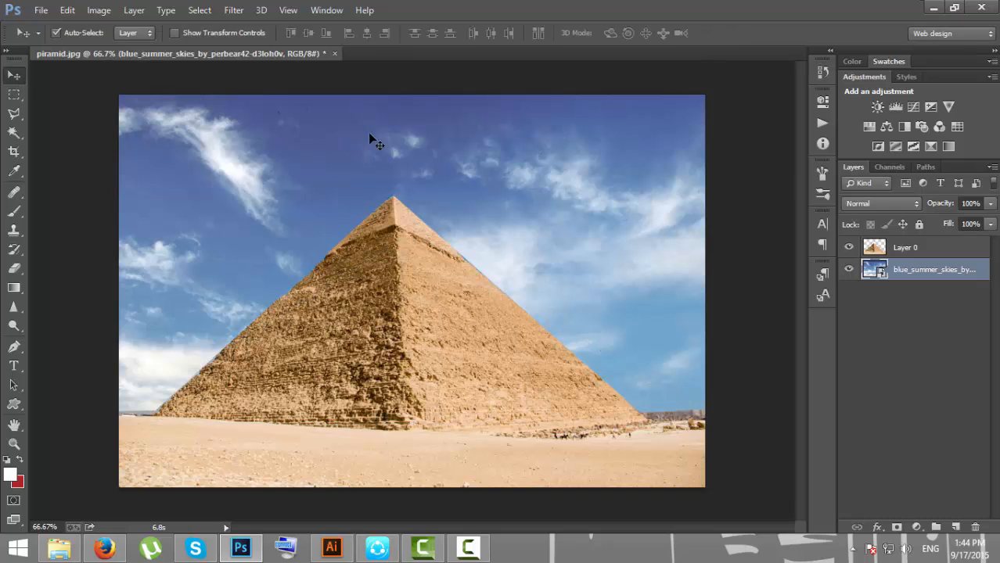
pyautogui.hotkey('ctrl', '-')
pyautogui.press('alt')
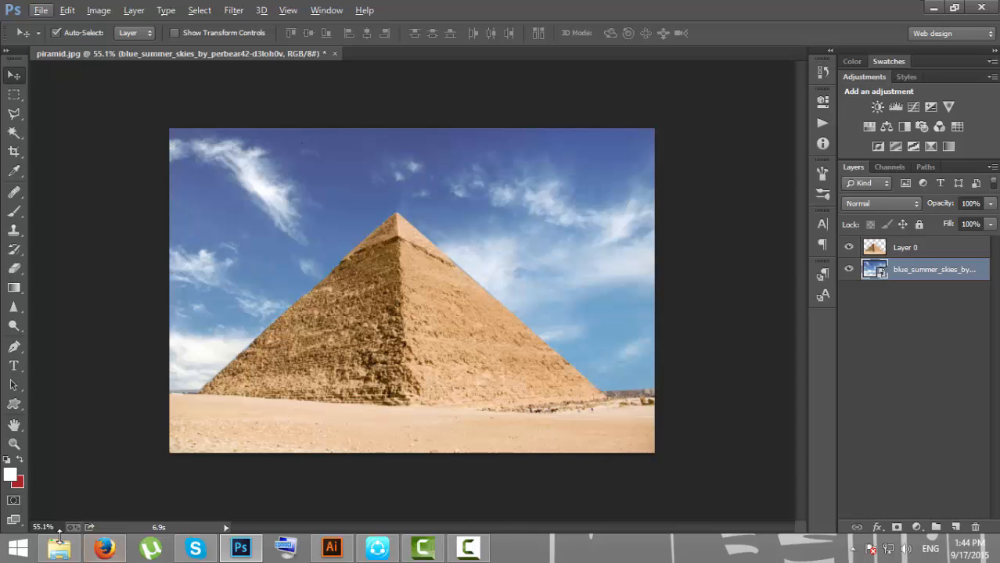
pyautogui.click(60, 548)
pyautogui.moveTo(868, 235); pyautogui.dragTo(644, 12)
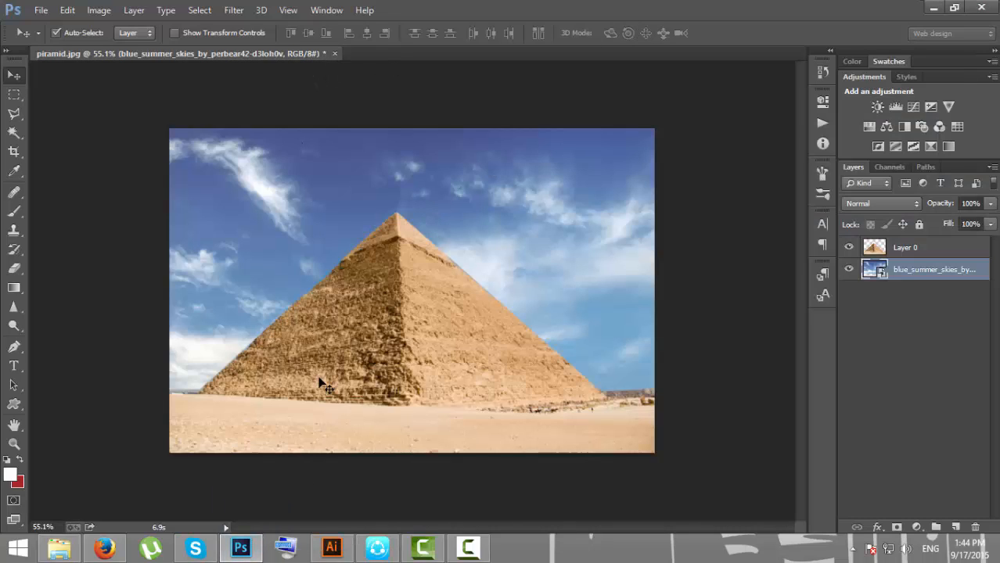
pyautogui.click(241, 548)
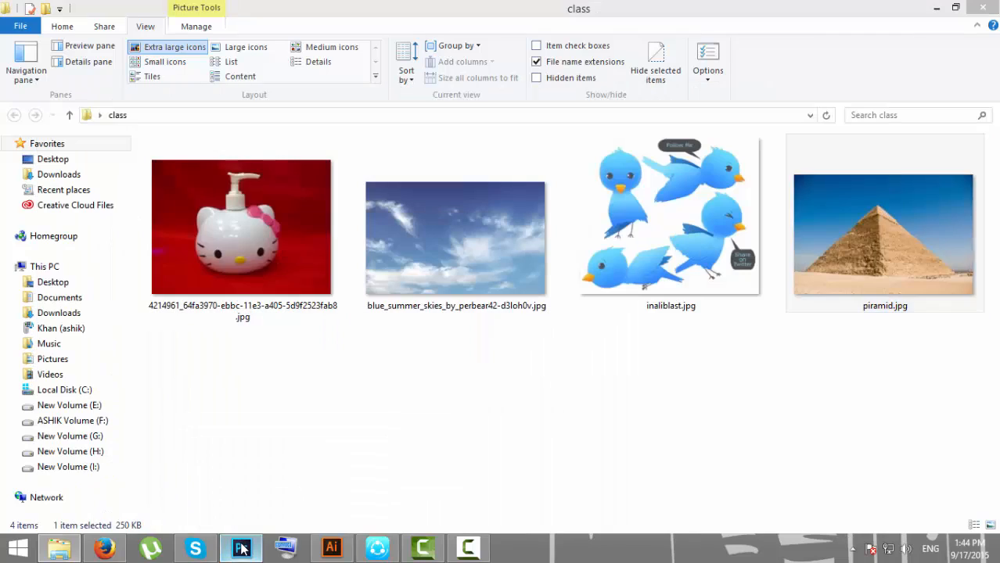
pyautogui.click(240, 548)
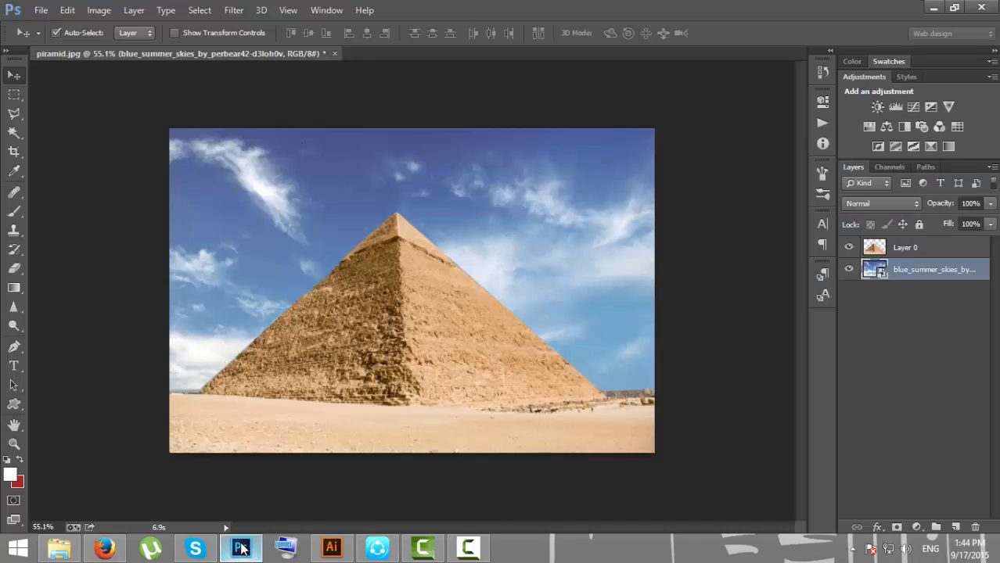
# Close the piramid.jpg document without saving the changes and activate the Magnetic Lasso tool
pyautogui.click(334, 54)
pyautogui.click(496, 216)
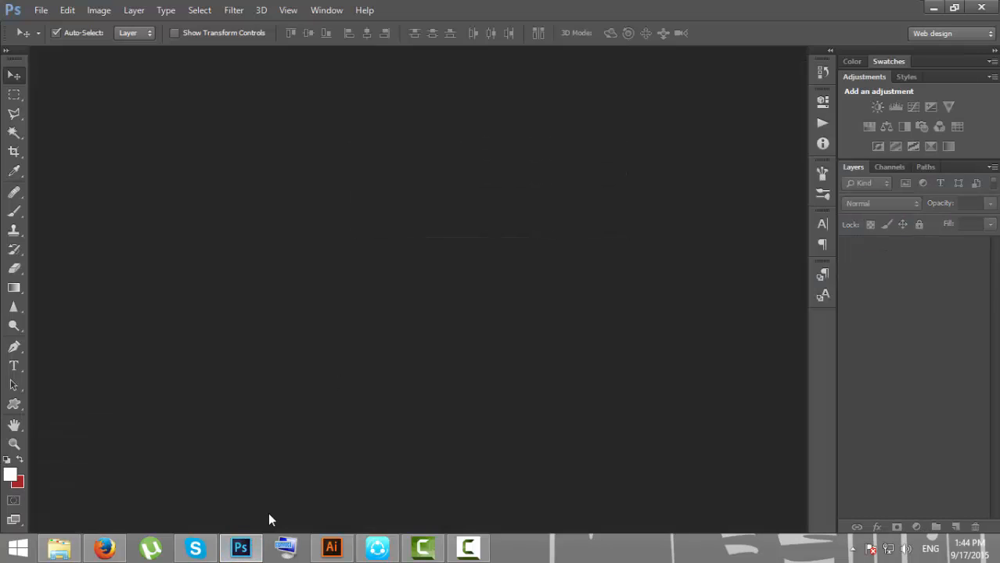
pyautogui.click(14, 113)
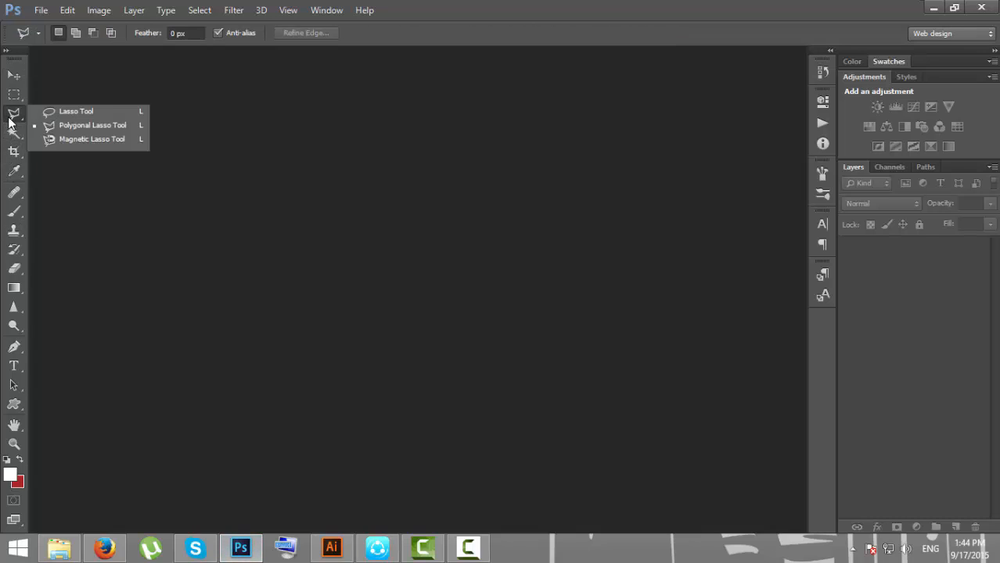
pyautogui.click(95, 141)
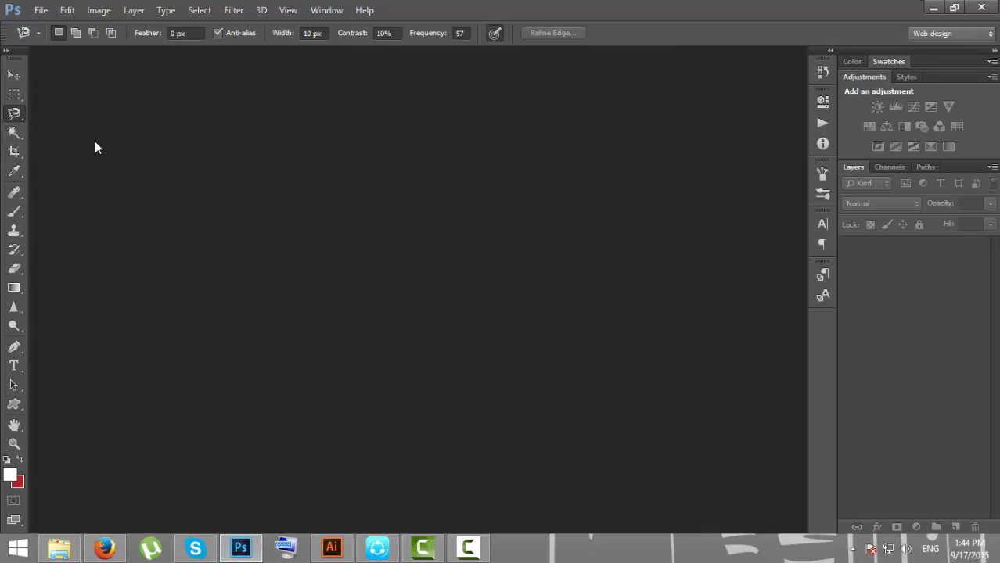
# Open 4214961_64fa3970-ebbc-11e3-a405-5d9f2523fab8.jpg from the class folder in Photoshop and convert its Background into an editable layer
pyautogui.click(60, 547)
pyautogui.moveTo(258, 258); pyautogui.dragTo(321, 336)
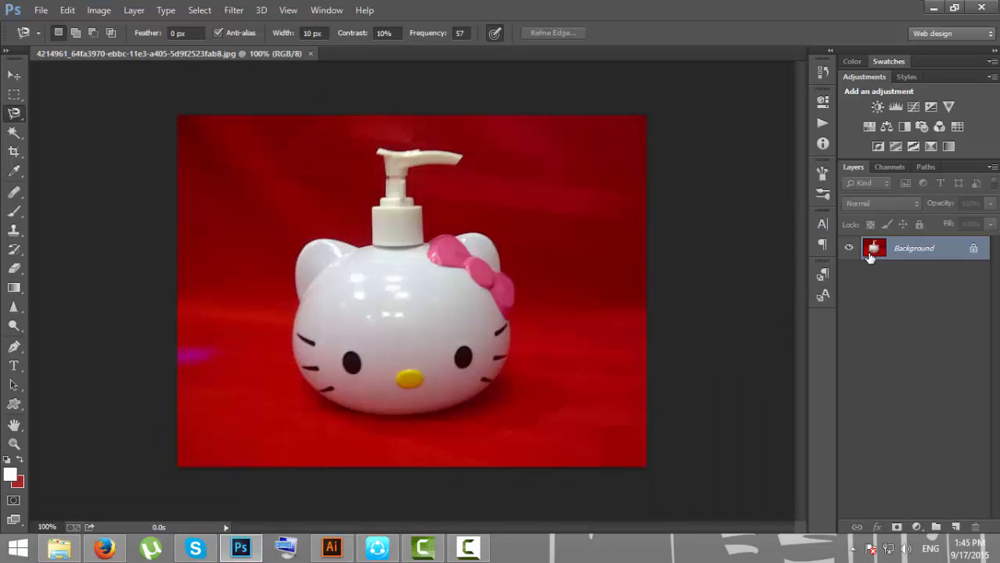
pyautogui.doubleClick(882, 251)
pyautogui.press('Return')
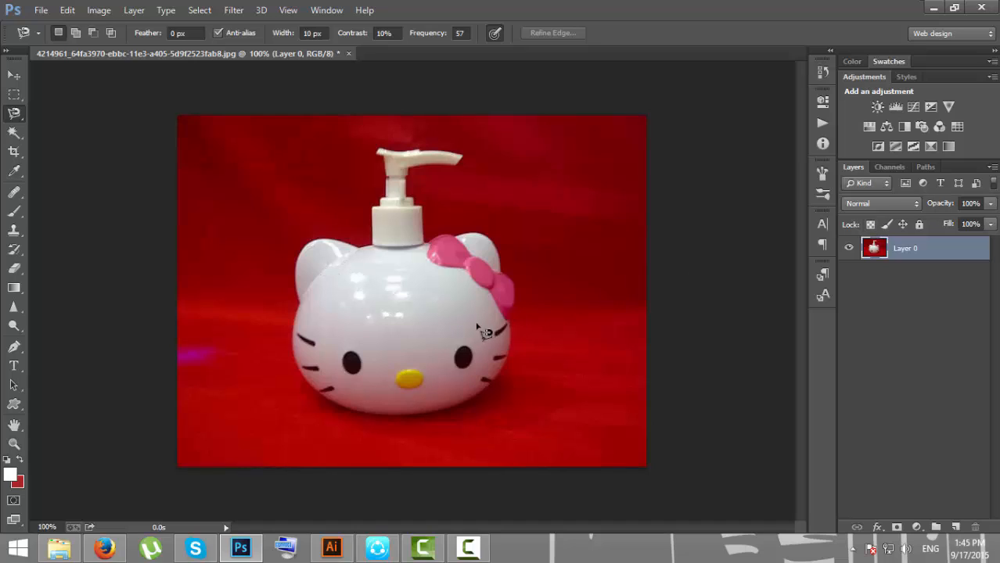
# Trace the whole outline of the Hello Kitty pump bottle with the Magnetic Lasso and close it into a selection
pyautogui.click(15, 115)
pyautogui.click(379, 150)
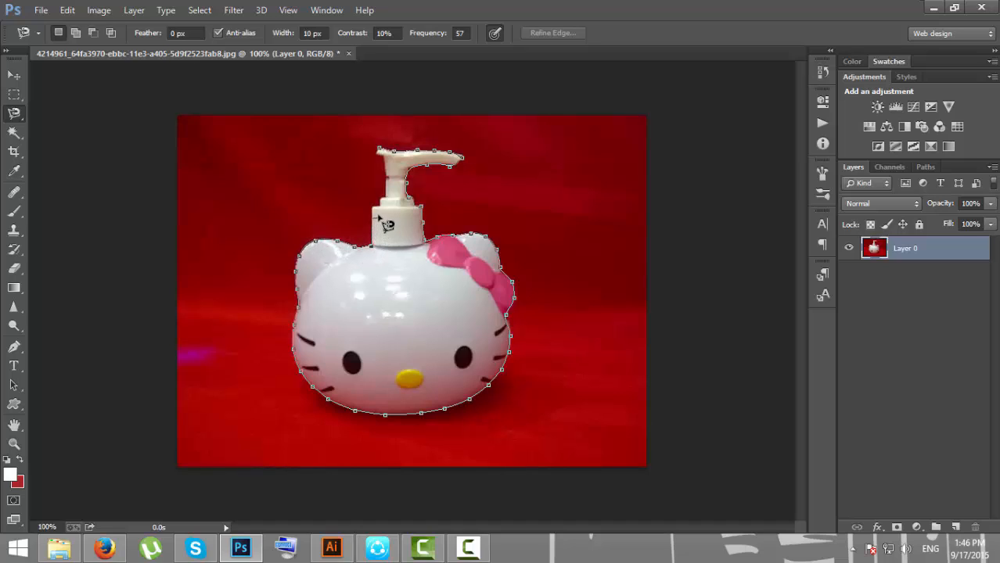
pyautogui.click(385, 154)
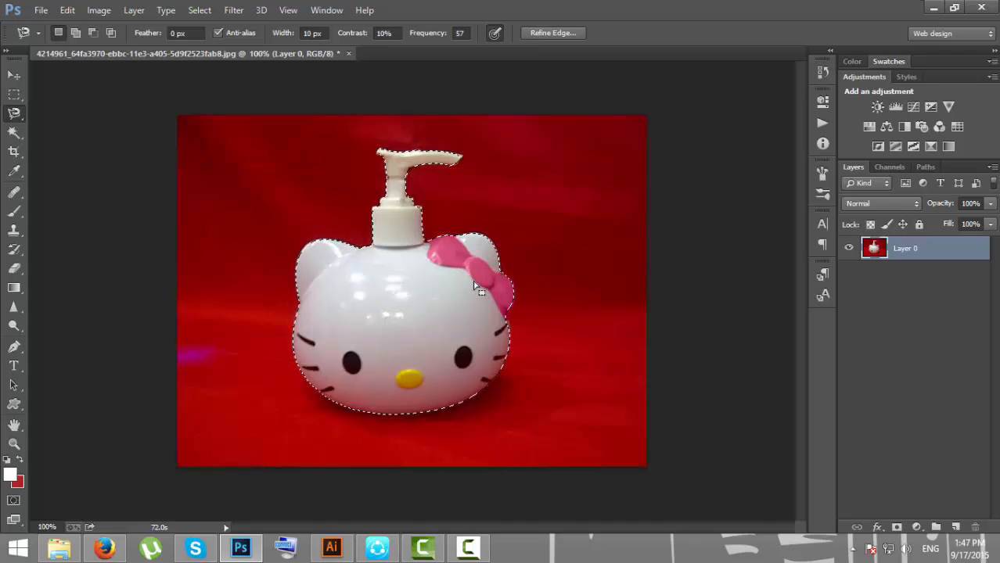
# Copy the selected pump bottle onto a new layer and hide Layer 0 to isolate it from the red background
pyautogui.hotkey('ctrl', 'j')
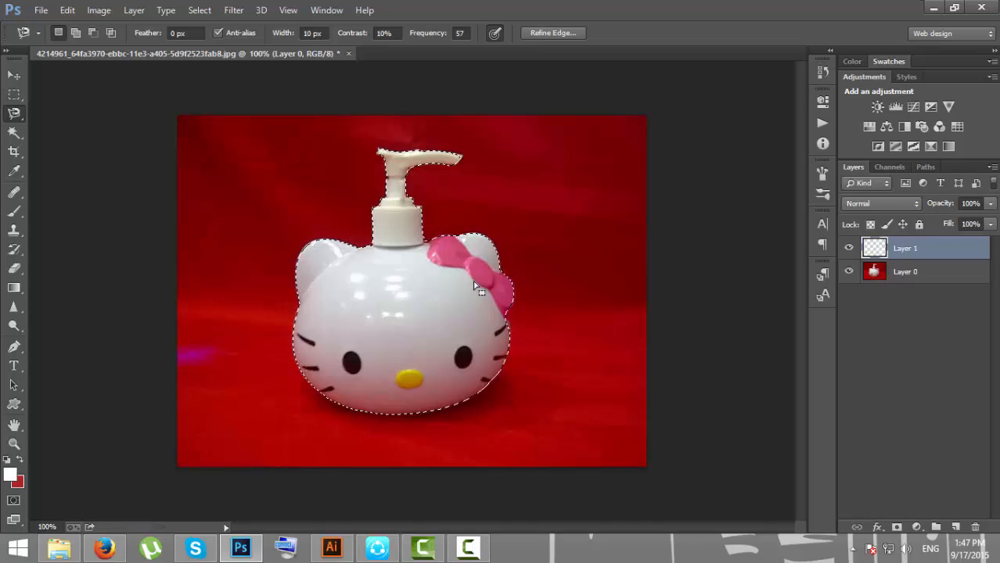
pyautogui.click(849, 271)
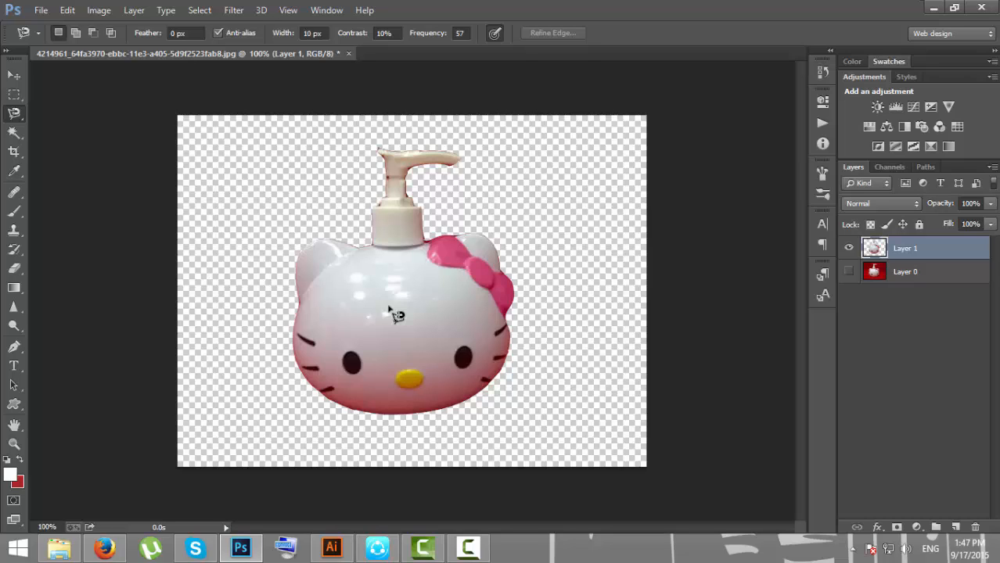
pyautogui.rightClick(19, 112)
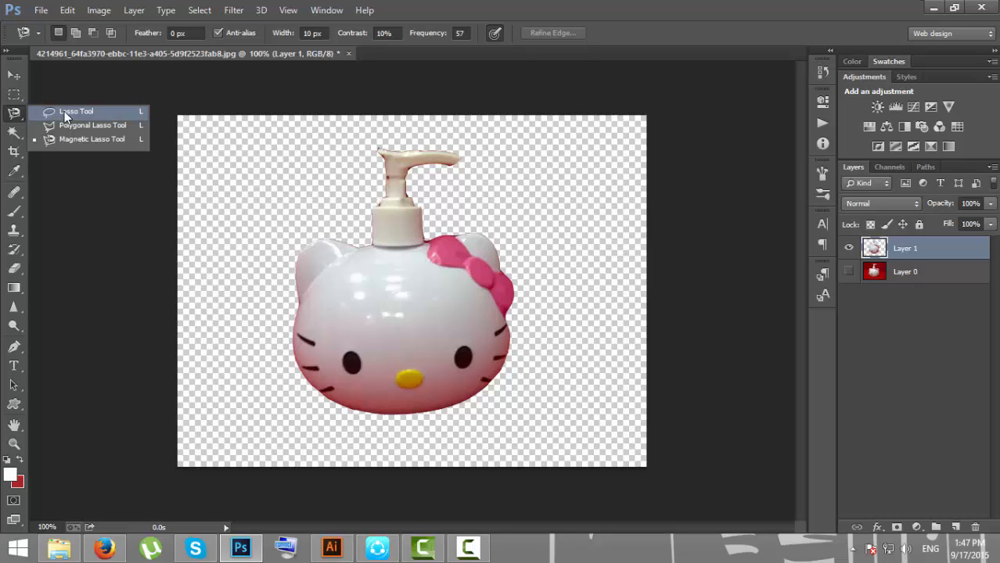